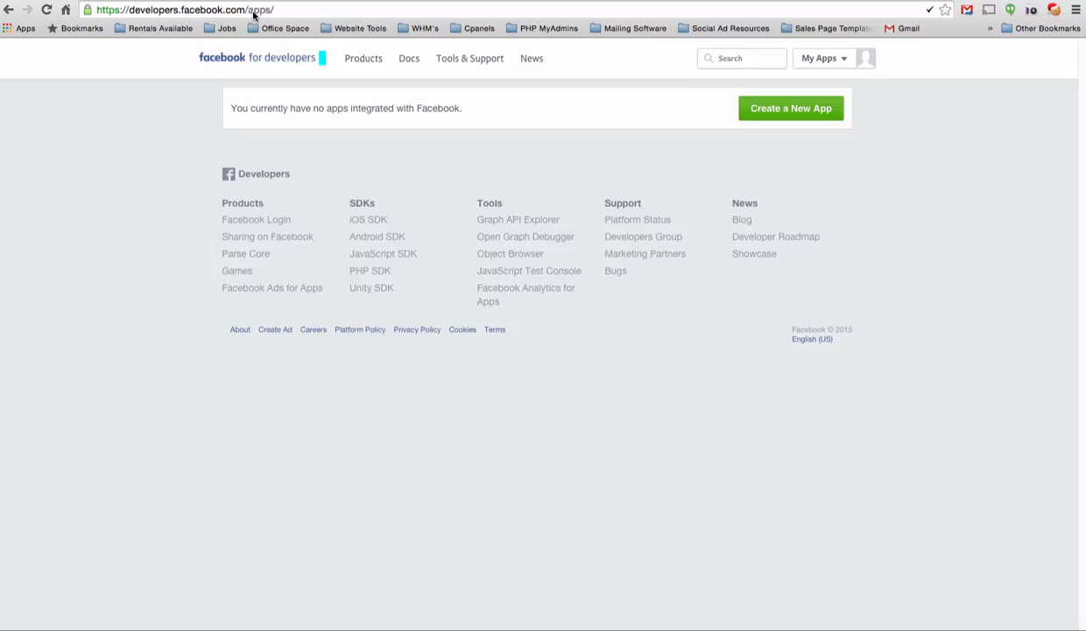
# - Start a new app from the empty developer apps page with Create a New App
pyautogui.click(796, 116)
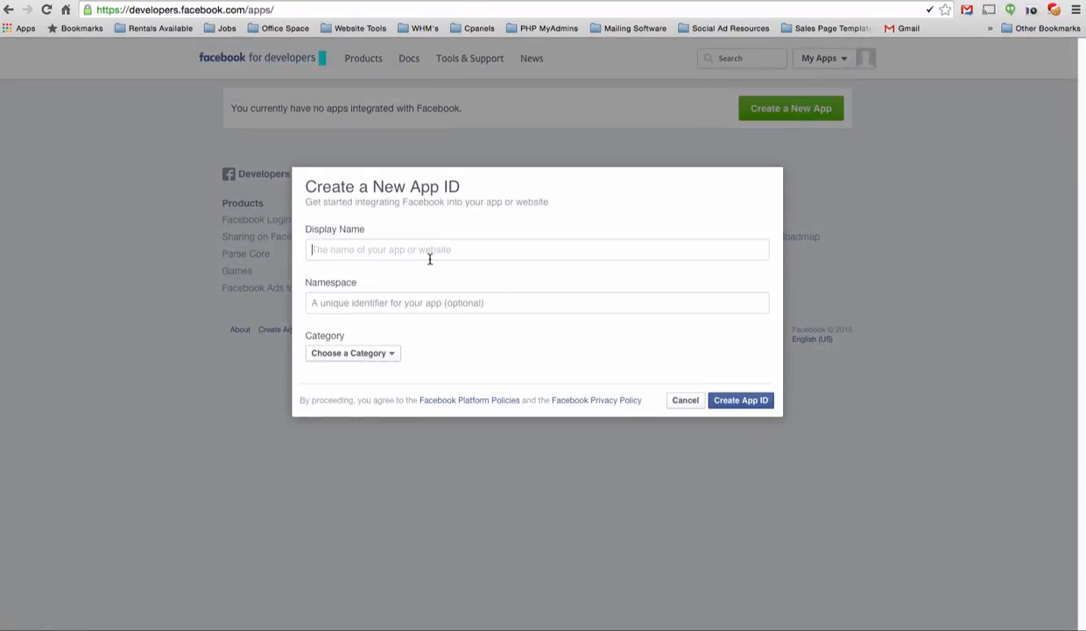
# - Enter the new app's display name, dismissing the earlier-name suggestions
pyautogui.click(398, 253)
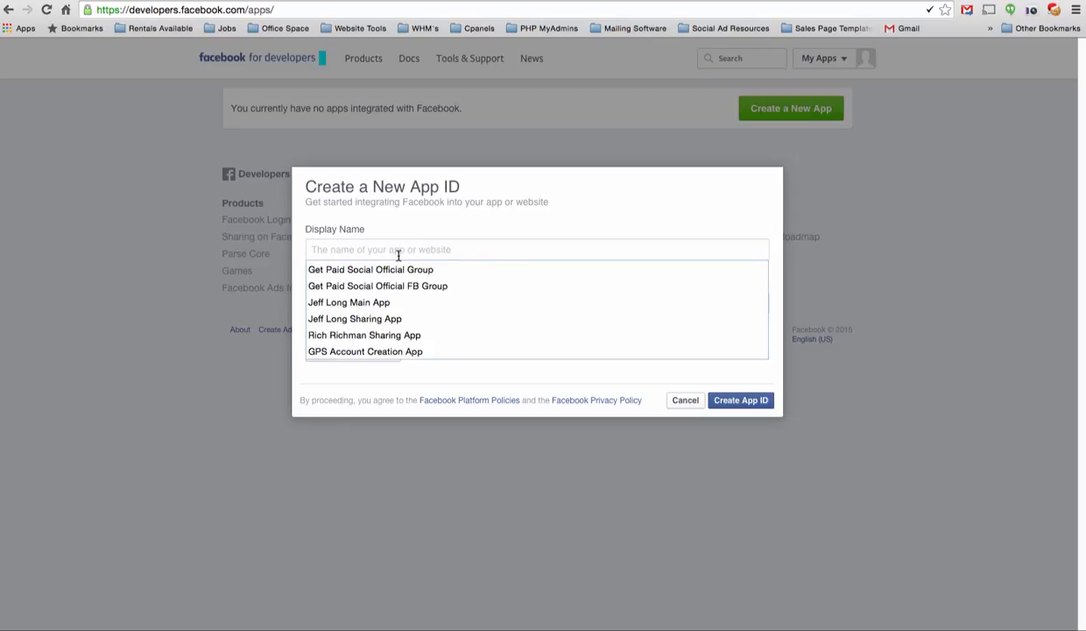
pyautogui.click(443, 199)
pyautogui.click(403, 249)
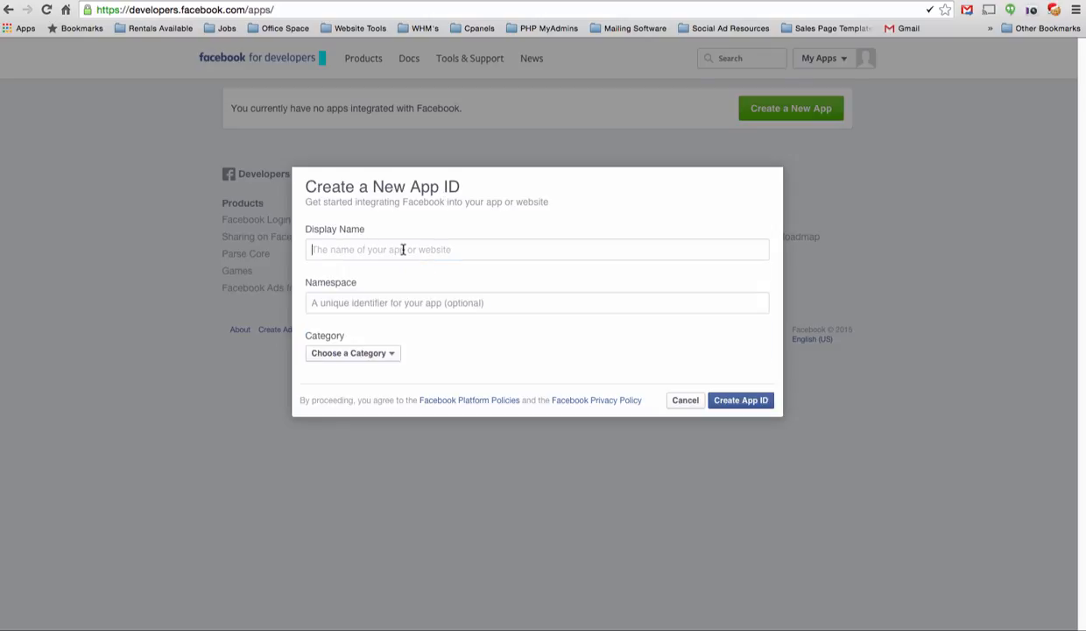
pyautogui.click(402, 250)
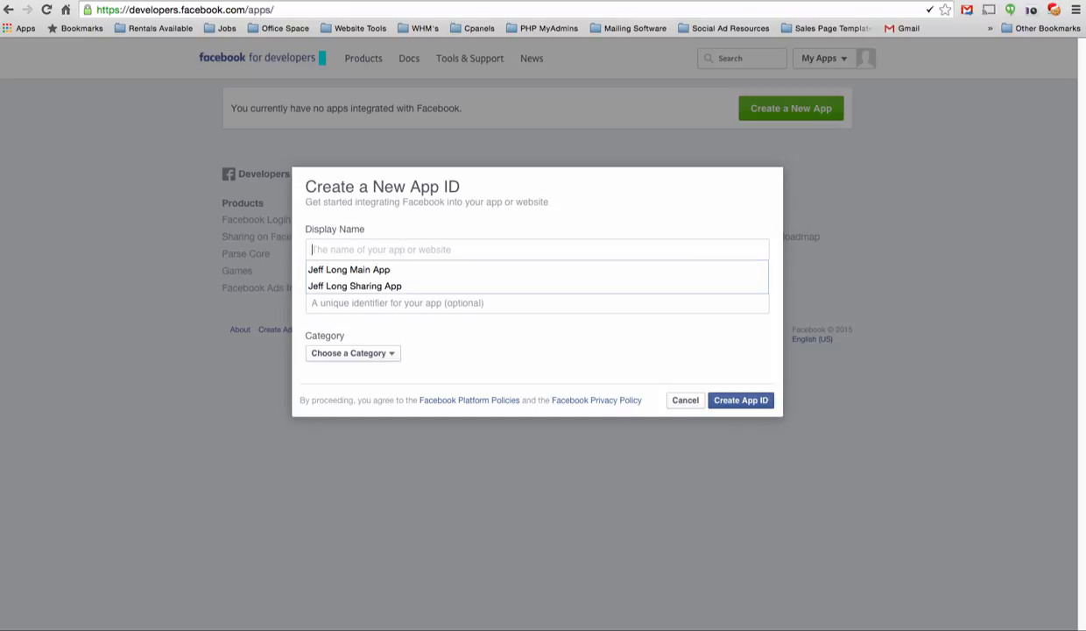
pyautogui.write('Jeff Long Sharing App')
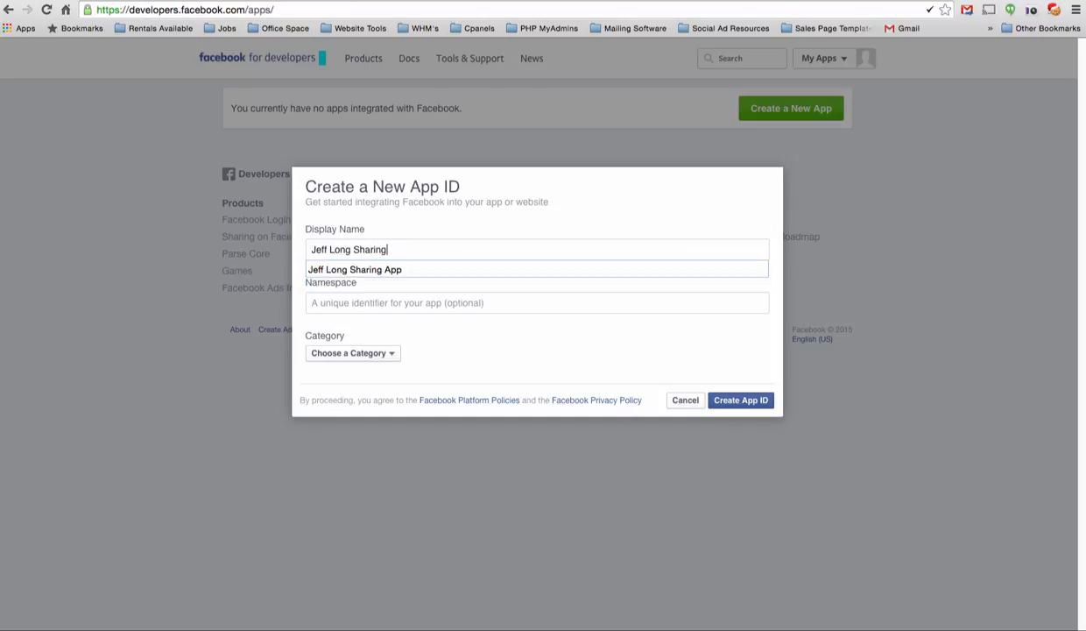
pyautogui.click(580, 209)
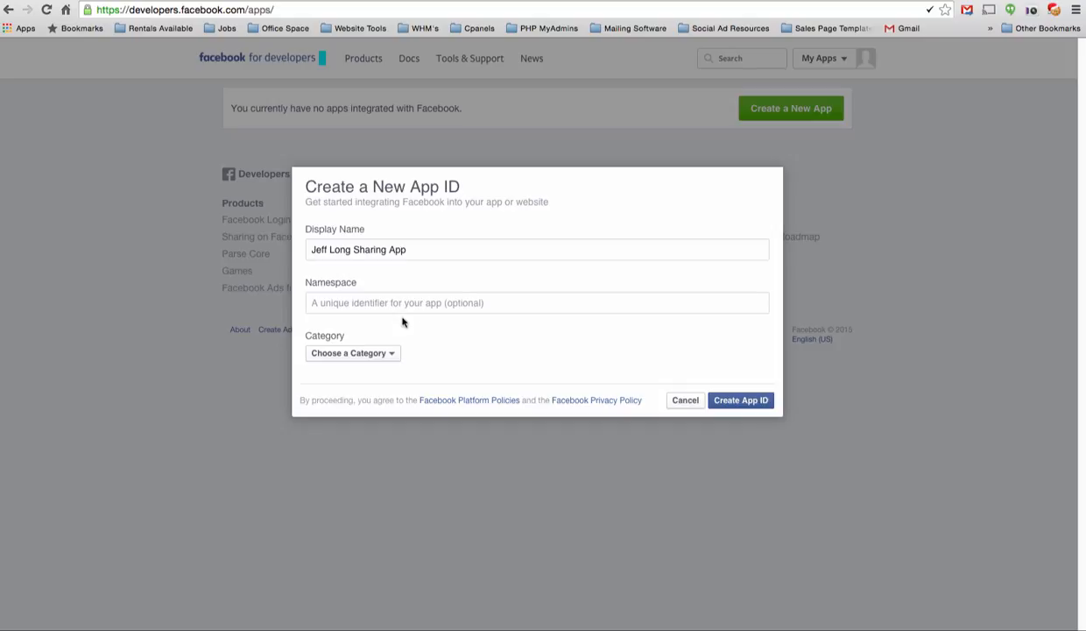
# - Give the app a namespace, choose the Business category, and submit Create App ID
pyautogui.click(371, 309)
pyautogui.write('jeffl')
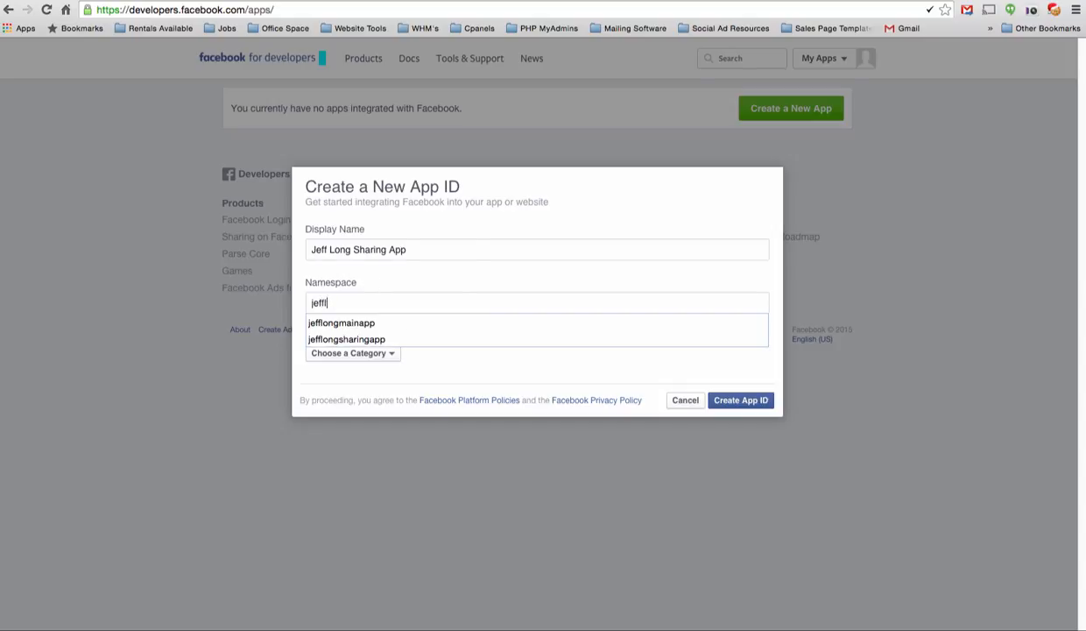
pyautogui.write('ongsharingapp')
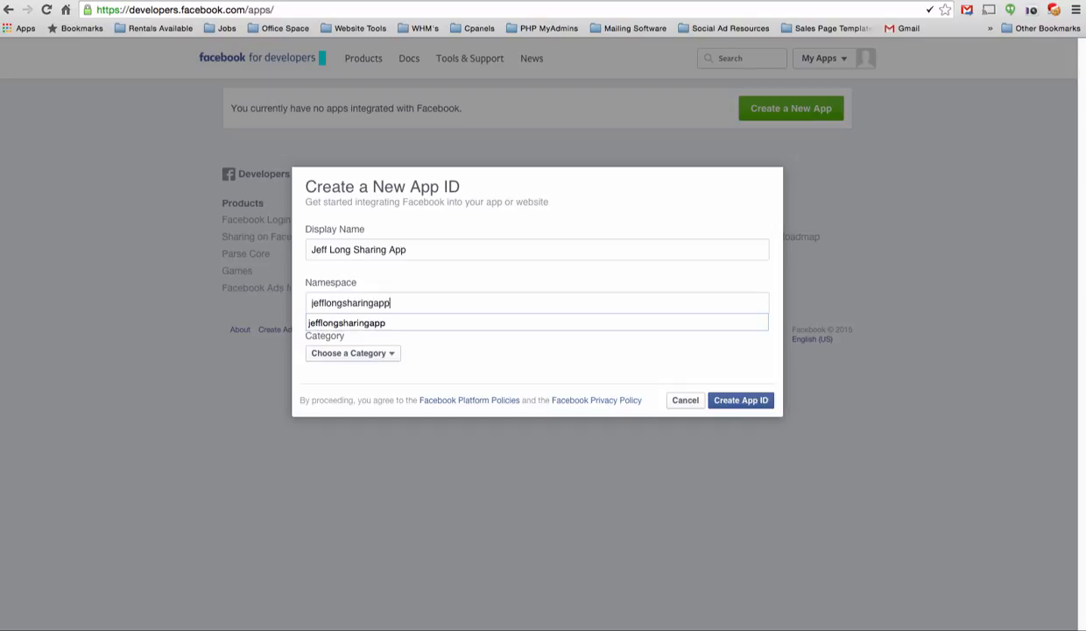
pyautogui.click(448, 338)
pyautogui.click(368, 355)
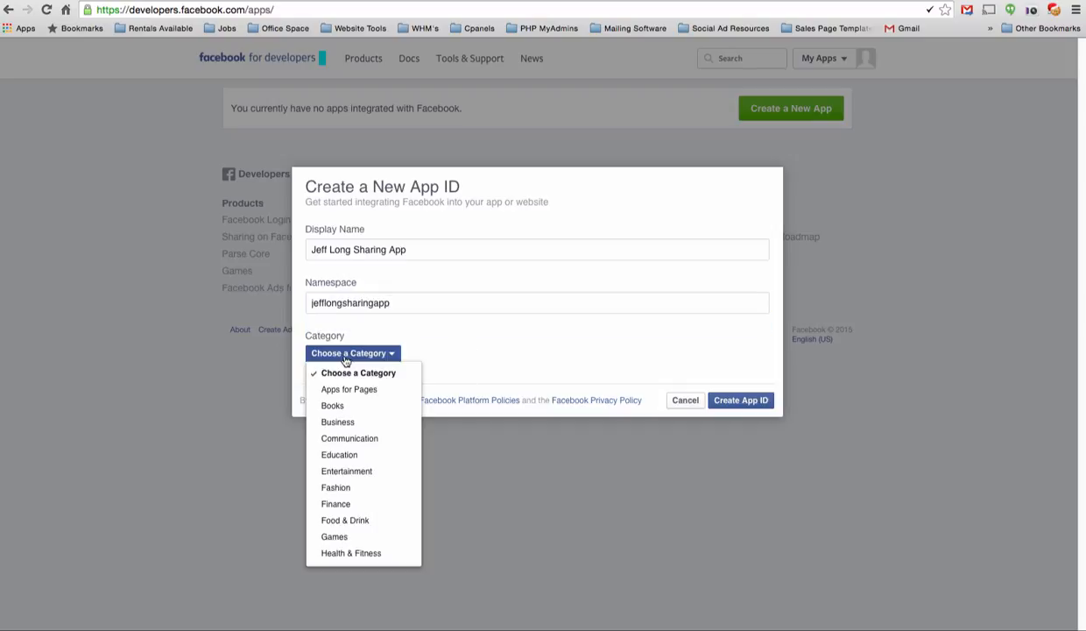
pyautogui.click(345, 426)
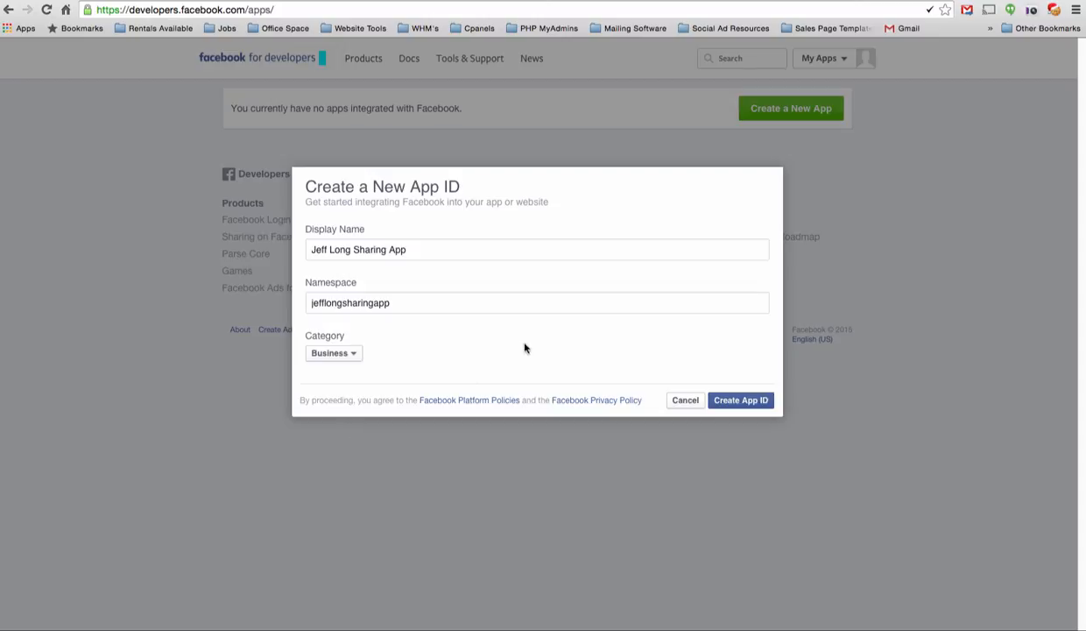
pyautogui.click(743, 406)
# - Replace the already-taken namespace with a new, unique namespace
pyautogui.moveTo(752, 303)
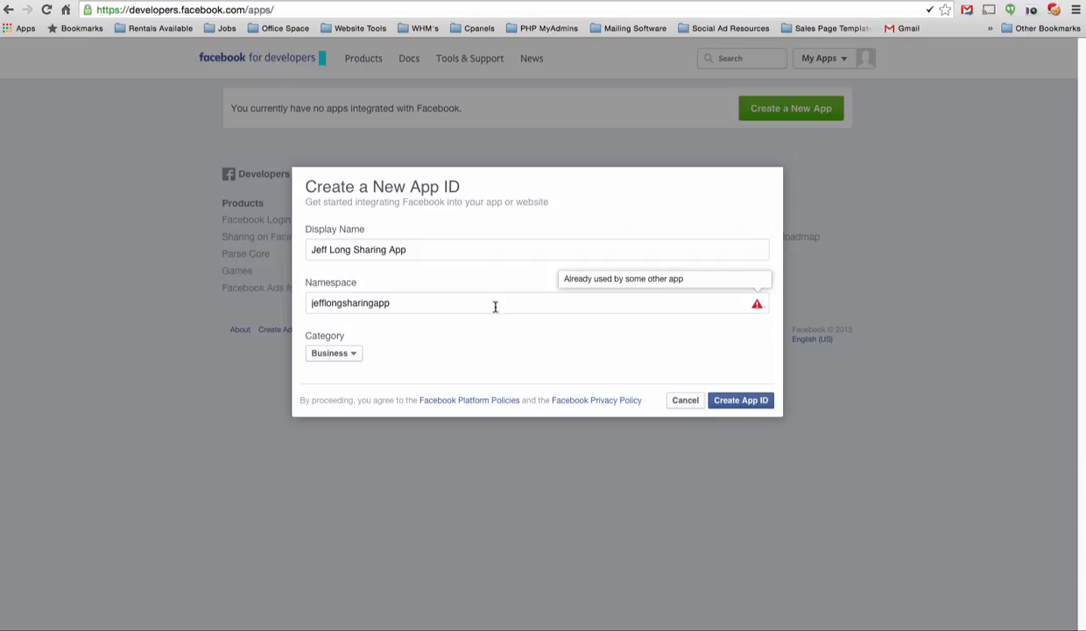
pyautogui.doubleClick(347, 302)
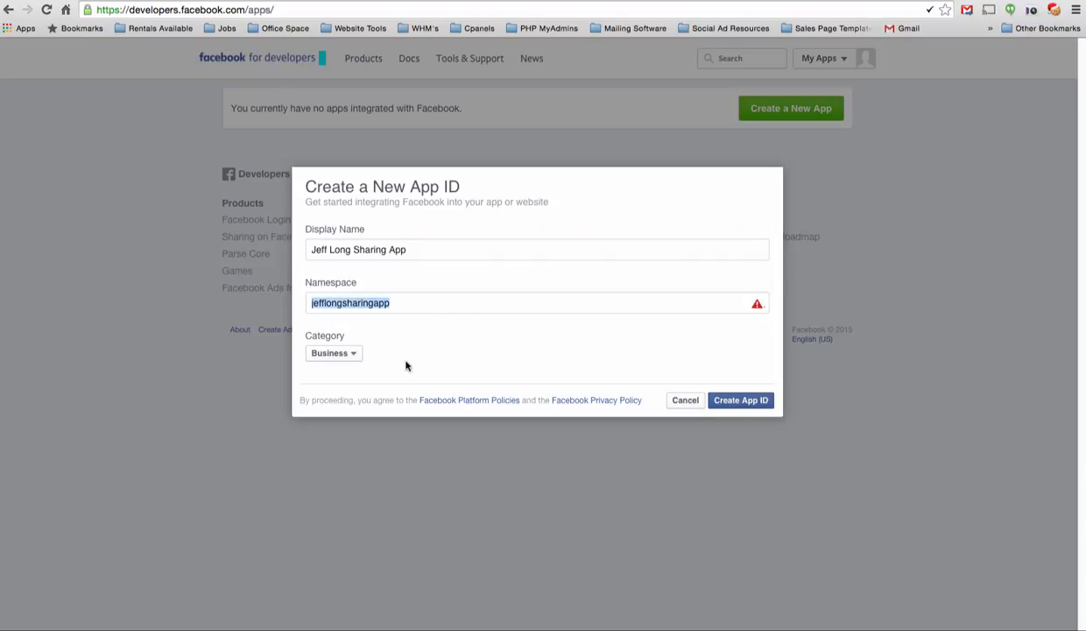
pyautogui.write('jeff')
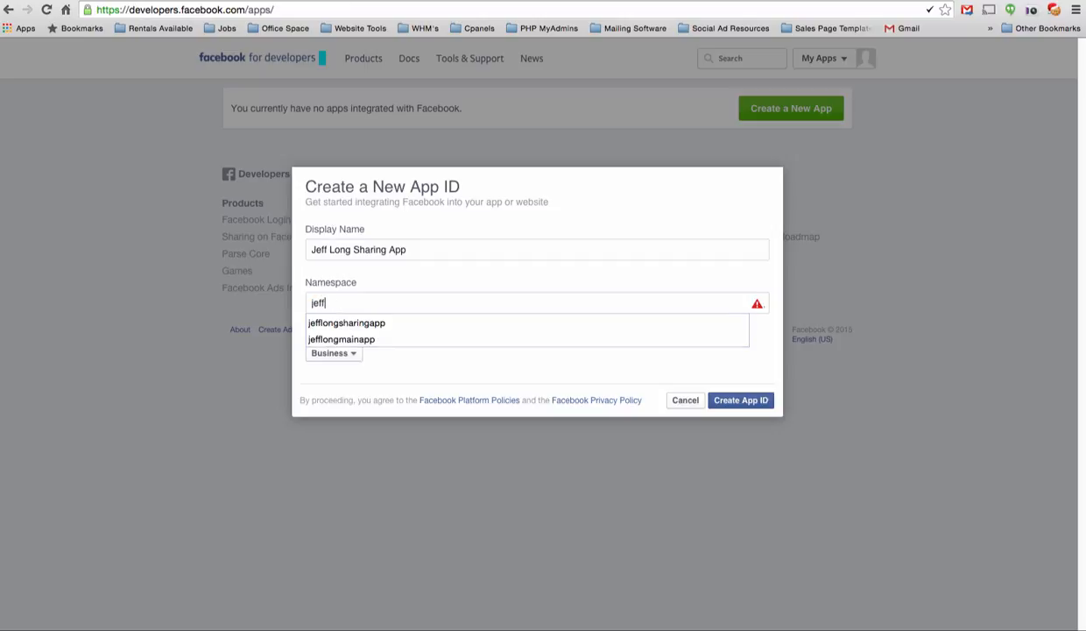
pyautogui.write('sharingappgps')
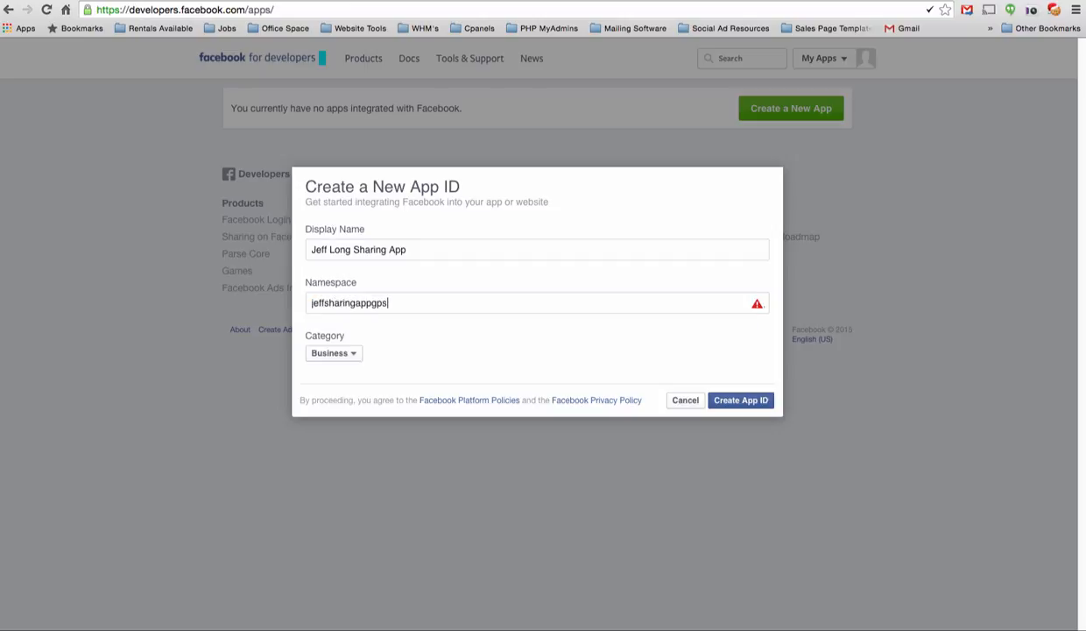
# - Resubmit the app, mark every flower photo in the security check, and submit it
pyautogui.click(741, 399)
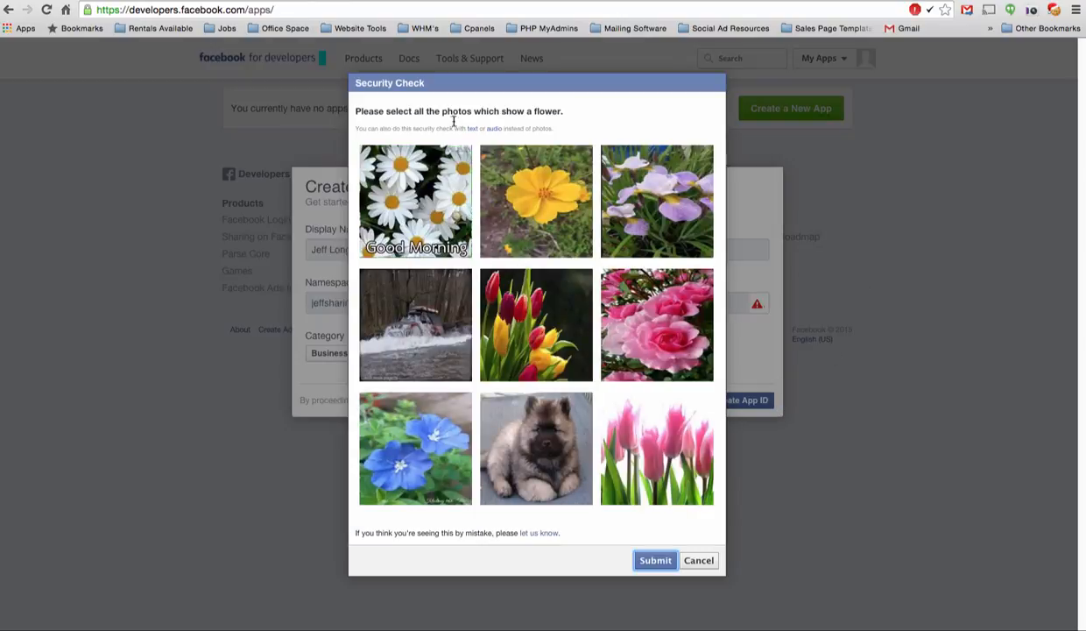
pyautogui.click(554, 334)
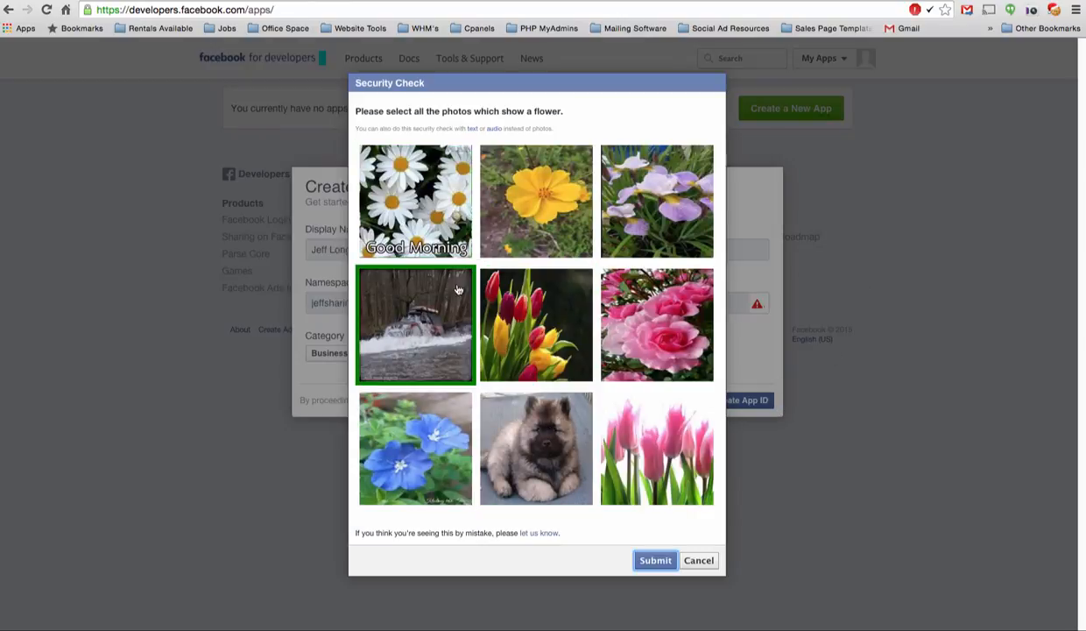
pyautogui.click(419, 208)
pyautogui.click(504, 216)
pyautogui.click(653, 202)
pyautogui.click(543, 316)
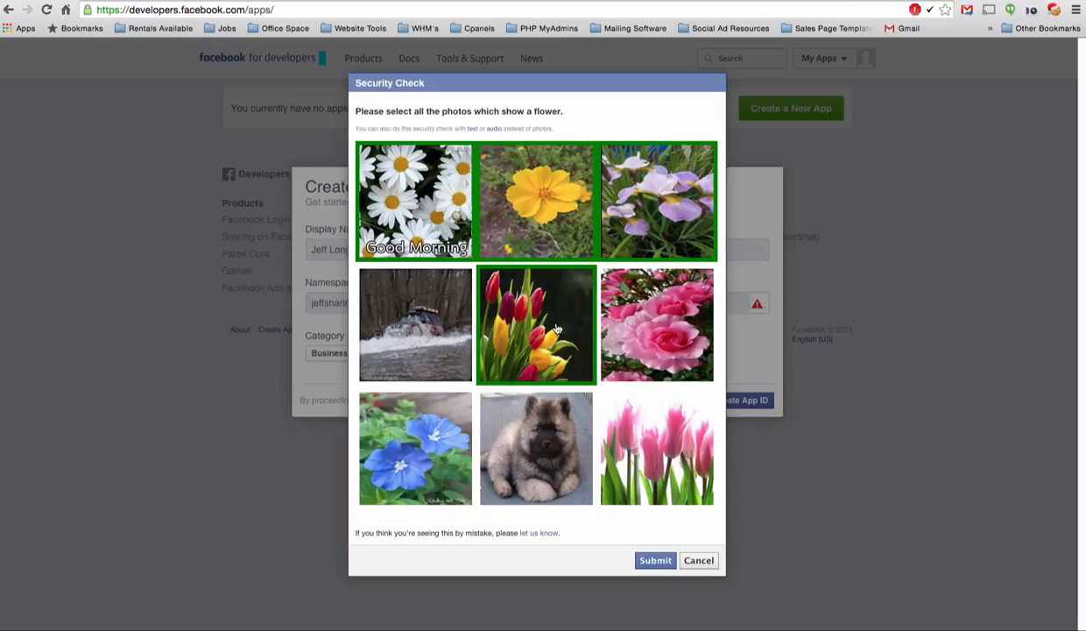
pyautogui.click(651, 335)
pyautogui.click(385, 462)
pyautogui.click(657, 438)
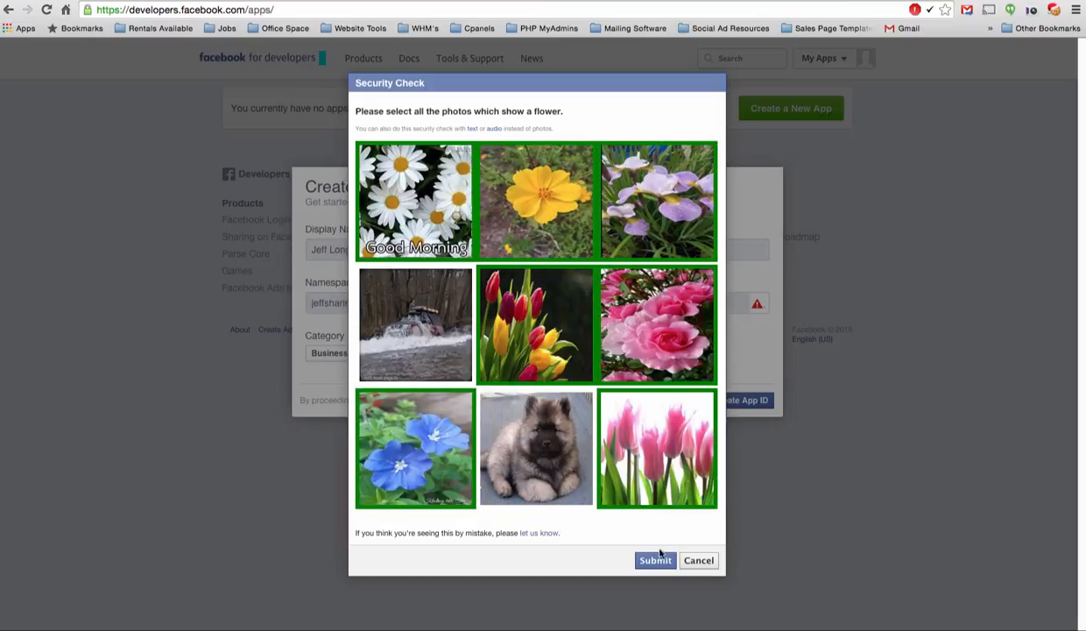
pyautogui.click(654, 560)
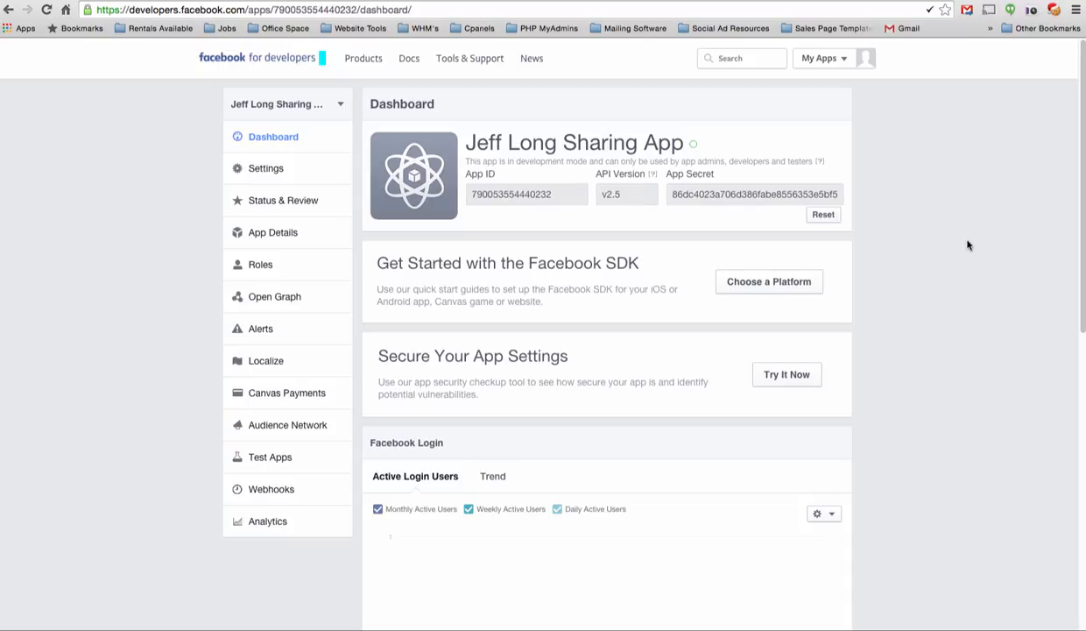
# - Enter authorizefb.com as the App Domain in the app's Settings
pyautogui.click(272, 175)
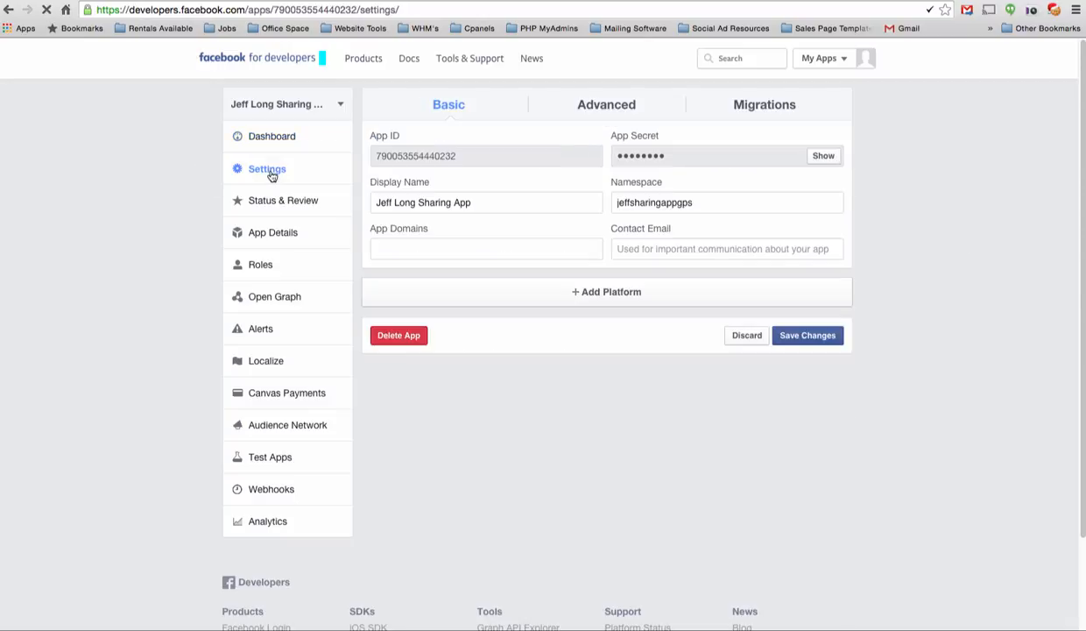
pyautogui.click(414, 253)
pyautogui.write('authorizefb.c')
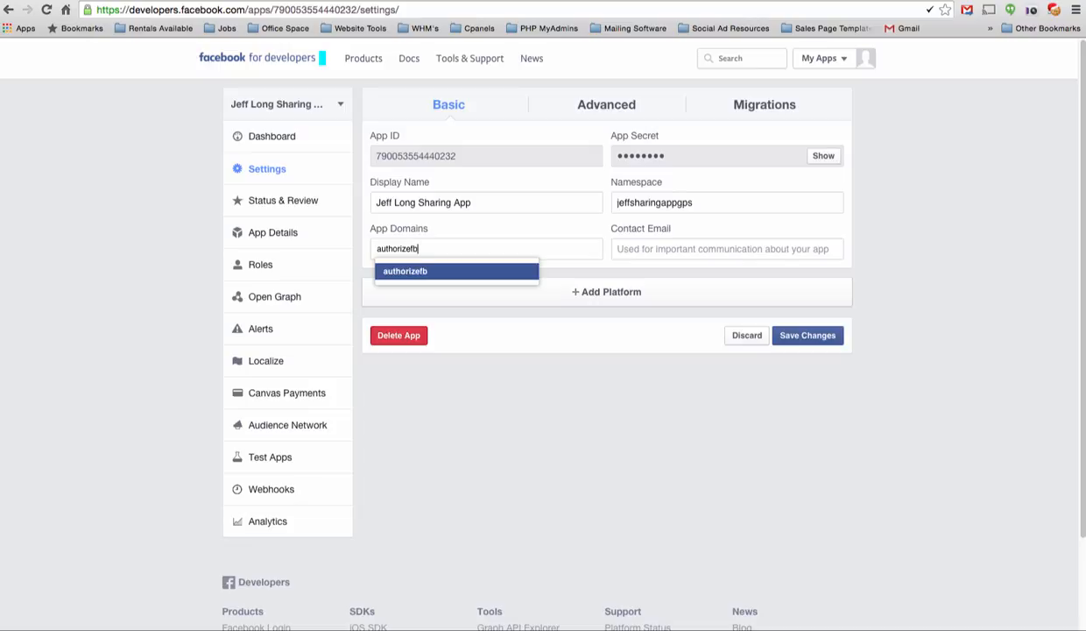
pyautogui.write('om')
pyautogui.click(427, 274)
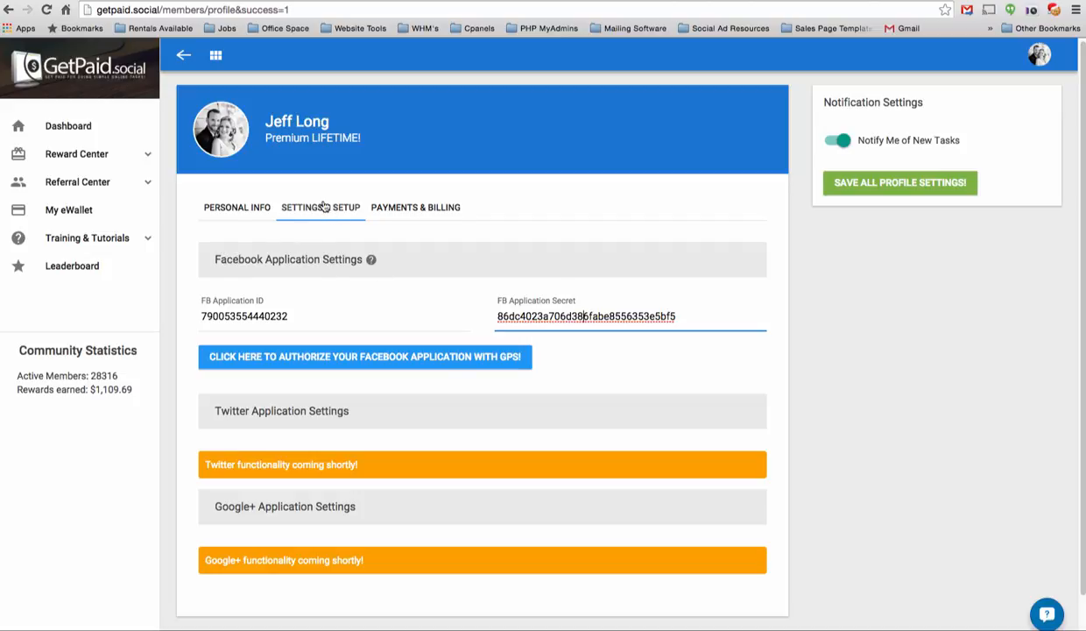
# - Copy the Site URL shown in GetPaid.social's Settings & Setup instructions
pyautogui.click(370, 259)
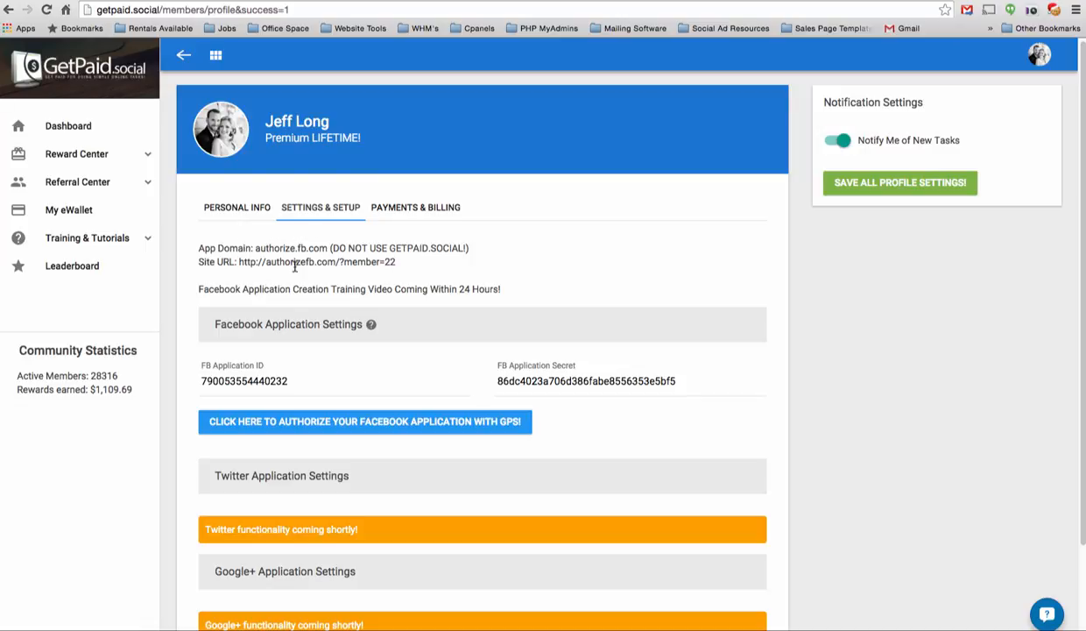
pyautogui.moveTo(395, 262); pyautogui.dragTo(230, 259)
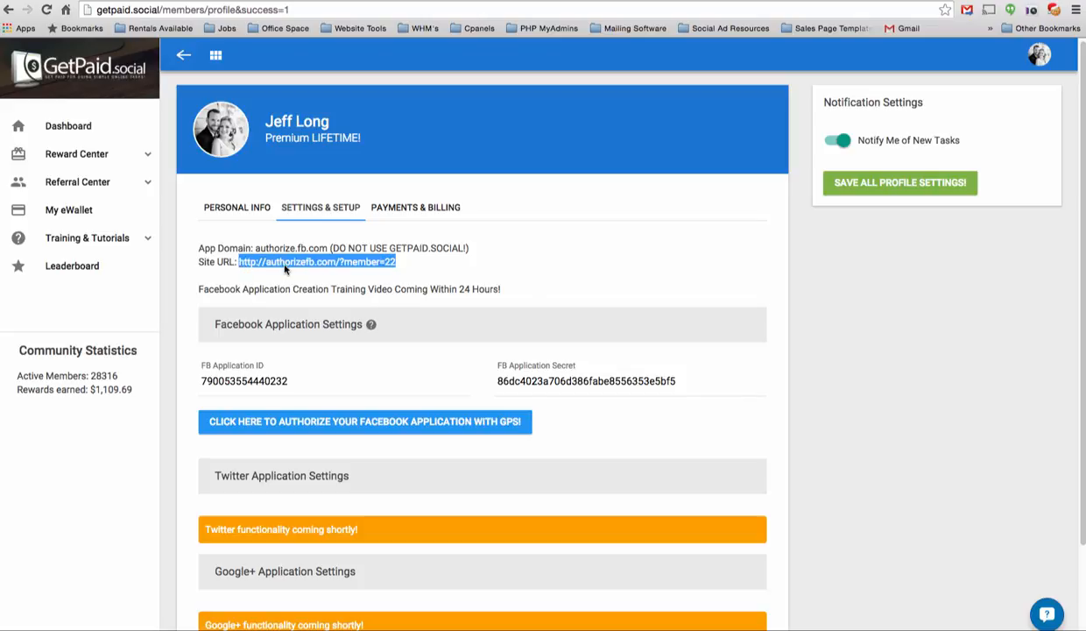
pyautogui.rightClick(276, 259)
pyautogui.click(301, 286)
pyautogui.click(692, 0)
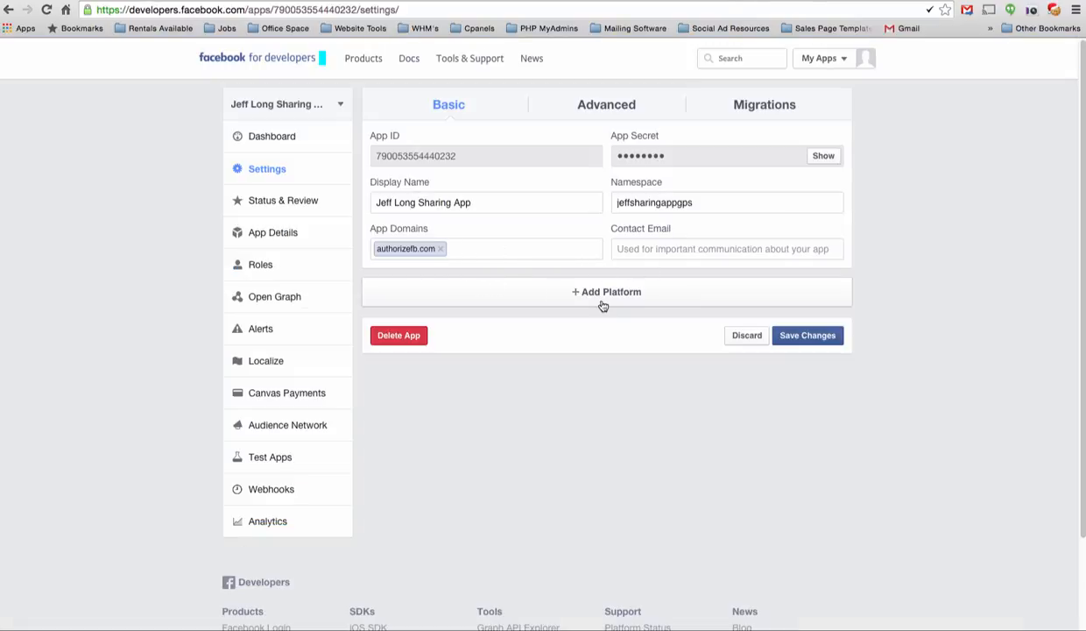
pyautogui.scroll(-1, 603, 351)
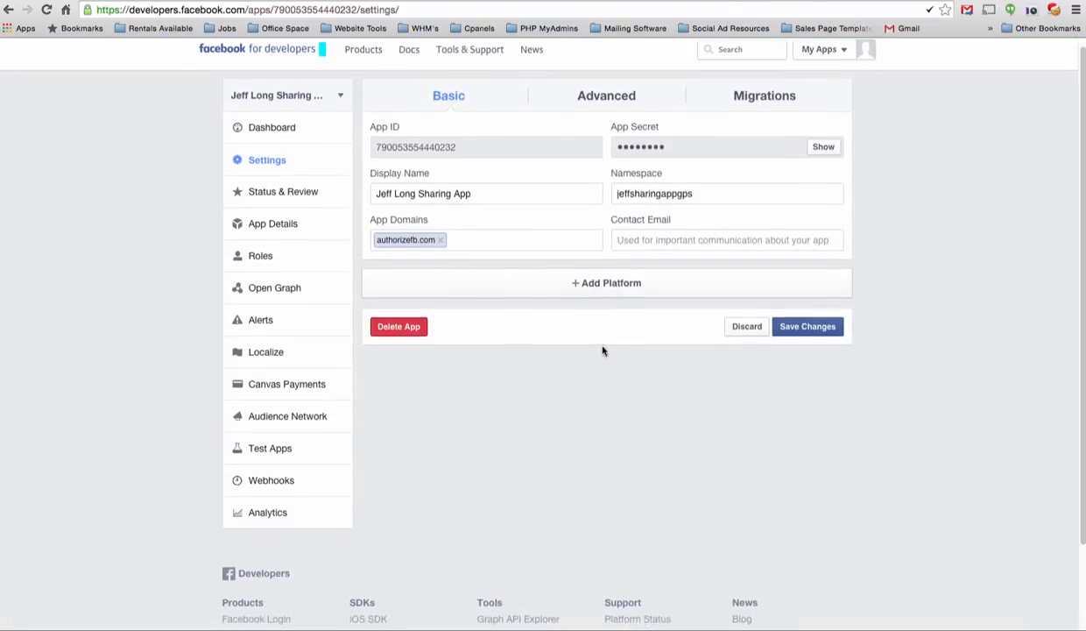
pyautogui.scroll(1, 505, 272)
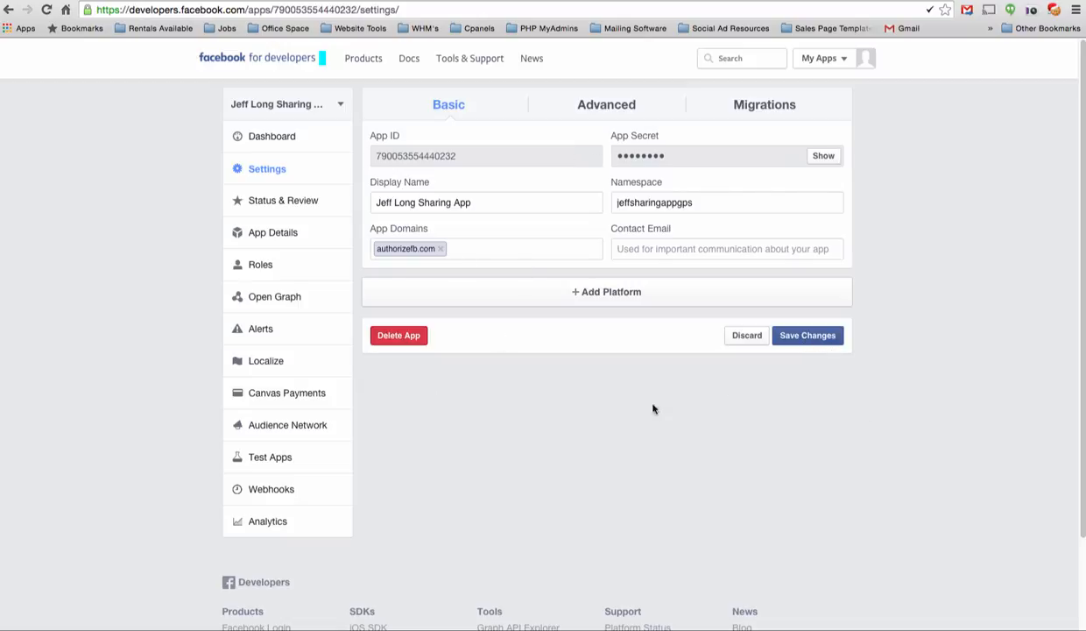
pyautogui.click(607, 298)
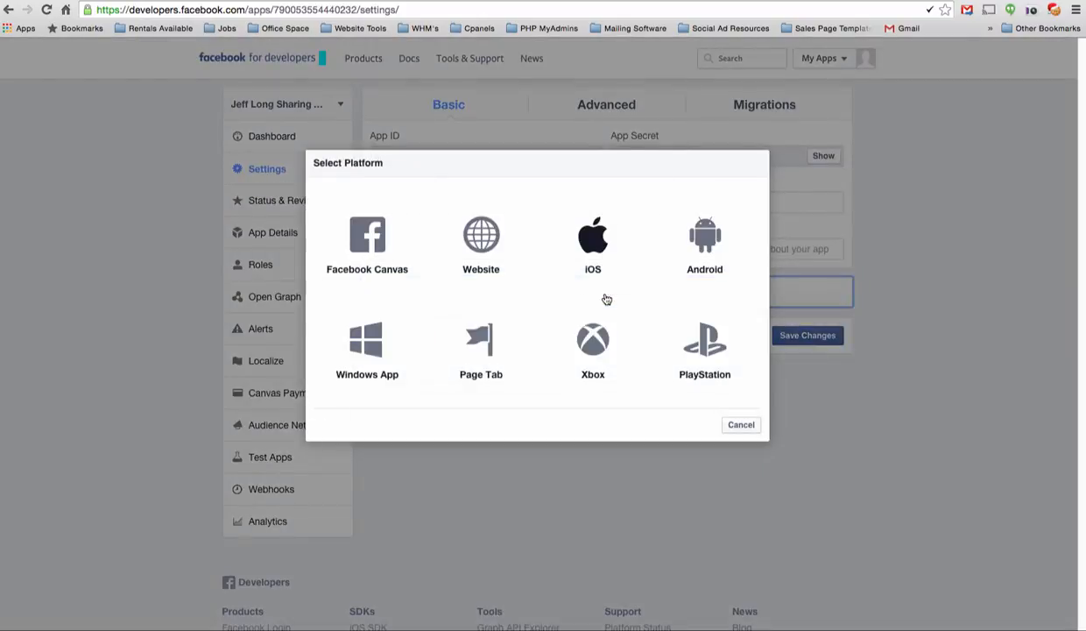
pyautogui.click(473, 240)
pyautogui.scroll(-3, 473, 240)
pyautogui.click(396, 220)
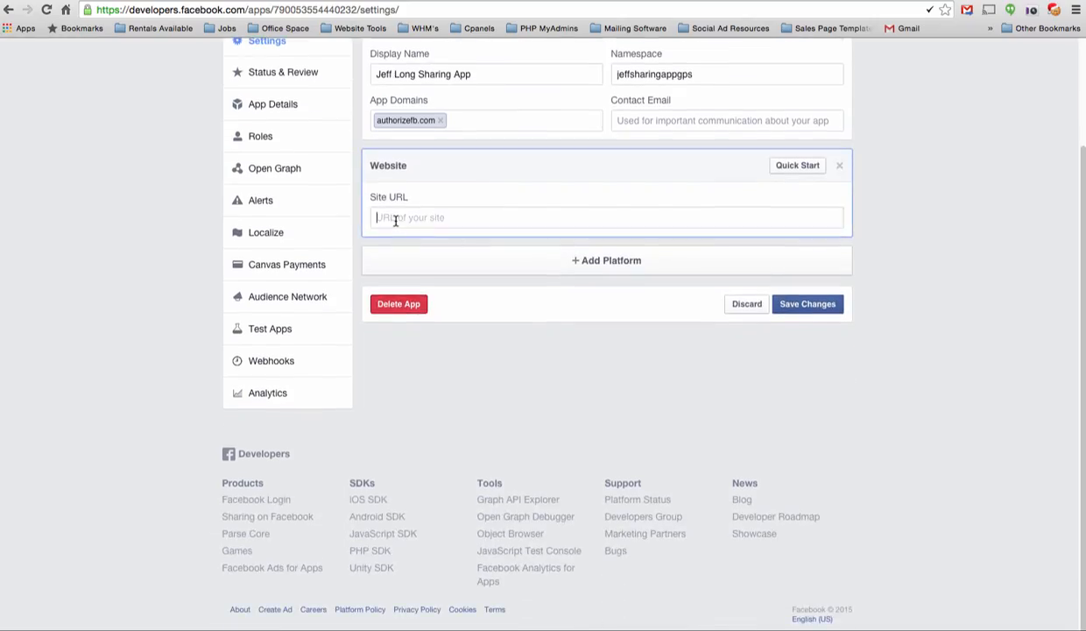
pyautogui.rightClick(396, 221)
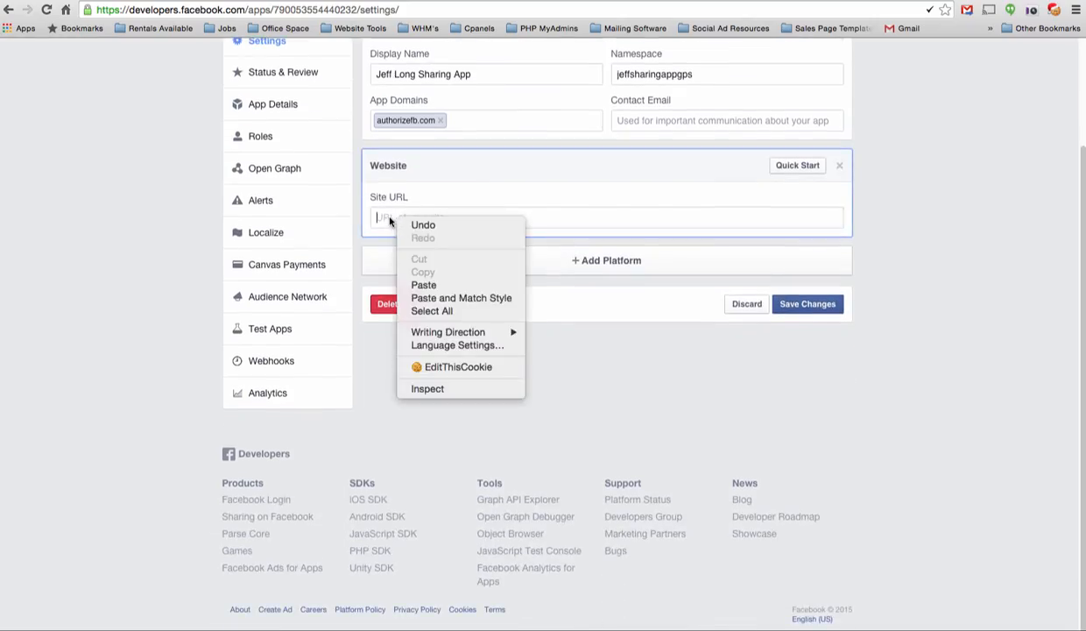
pyautogui.click(426, 282)
pyautogui.scroll(3, 846, 330)
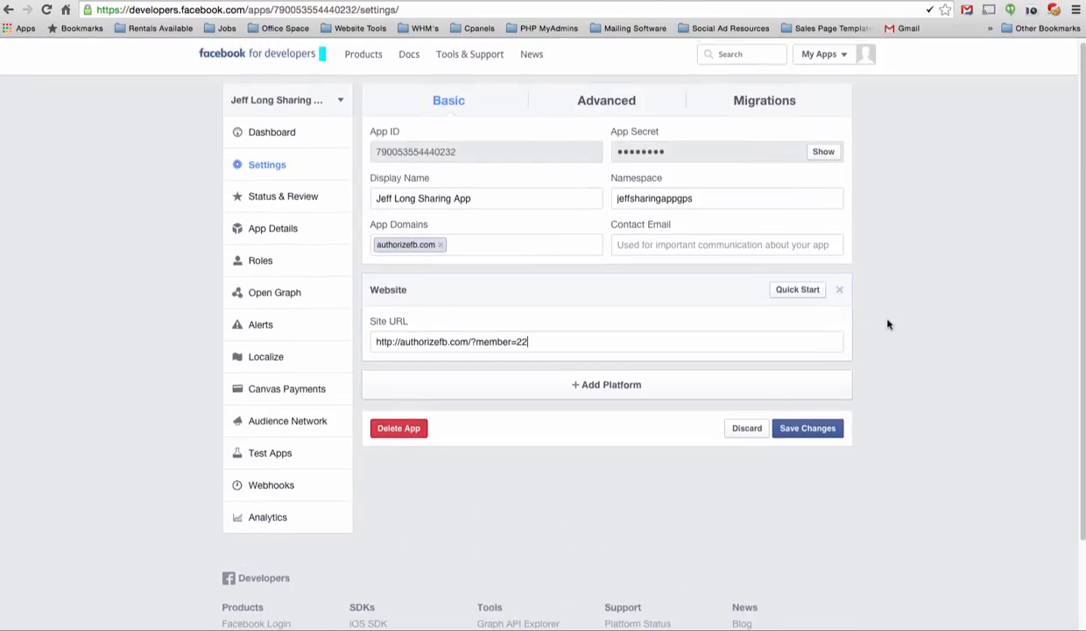
pyautogui.click(807, 428)
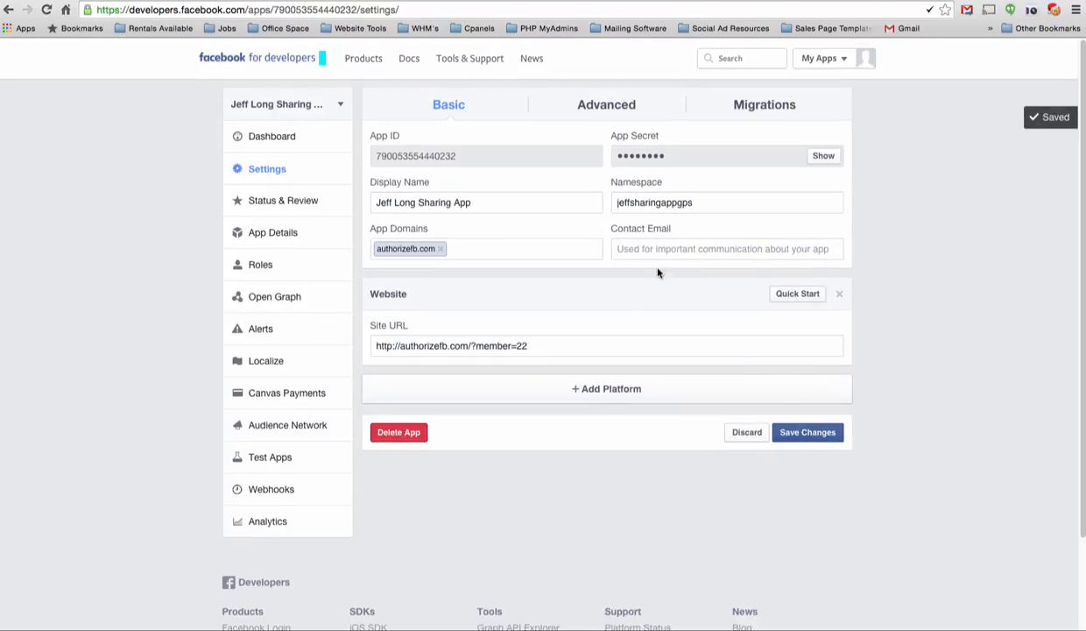
# - Paste the contact e-mail address into Contact Email and save the change
pyautogui.click(639, 252)
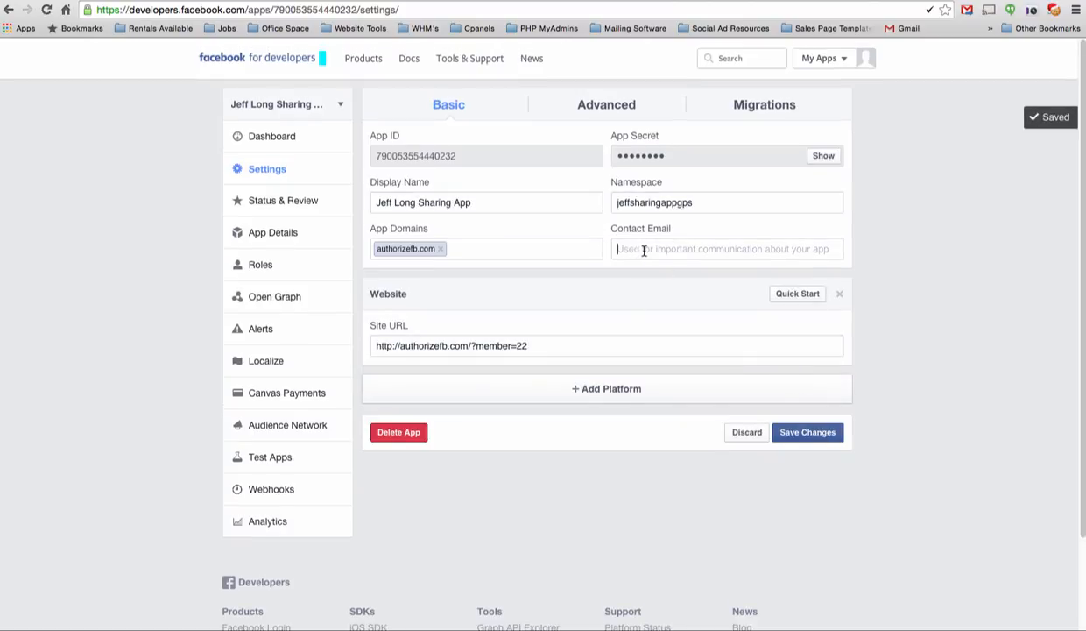
pyautogui.press('super+v')
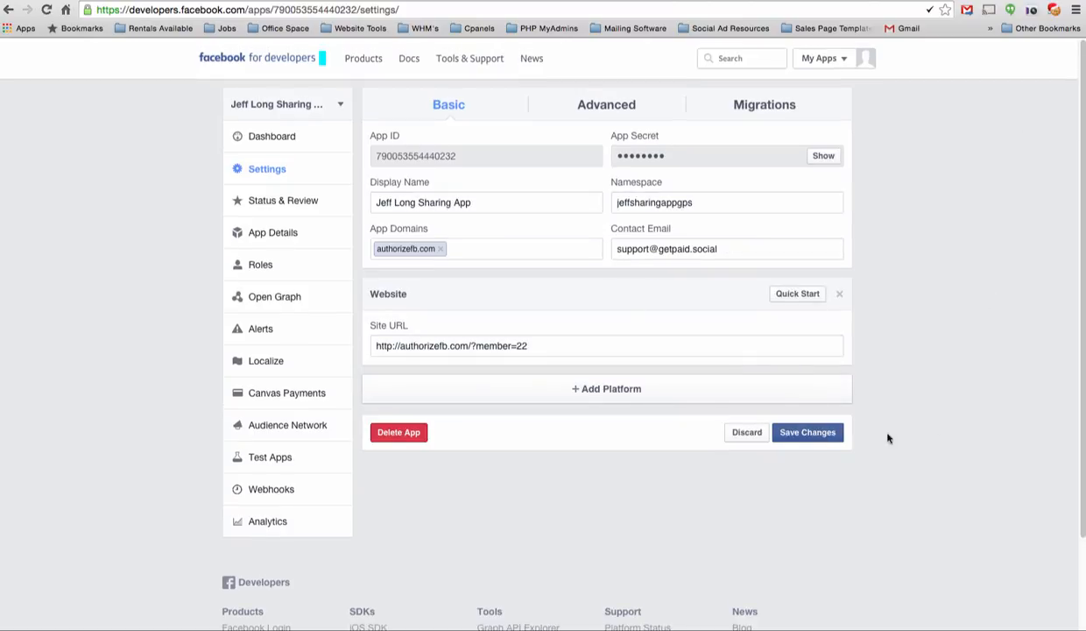
pyautogui.click(786, 432)
# - On Status & Review, switch the app to public and confirm it
pyautogui.click(281, 203)
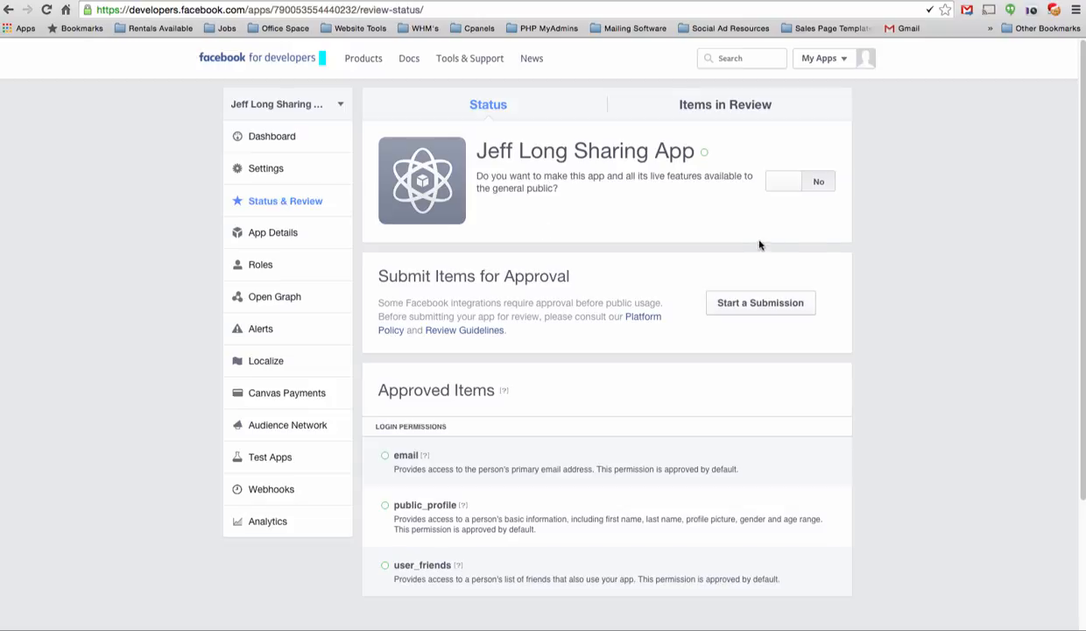
pyautogui.click(791, 184)
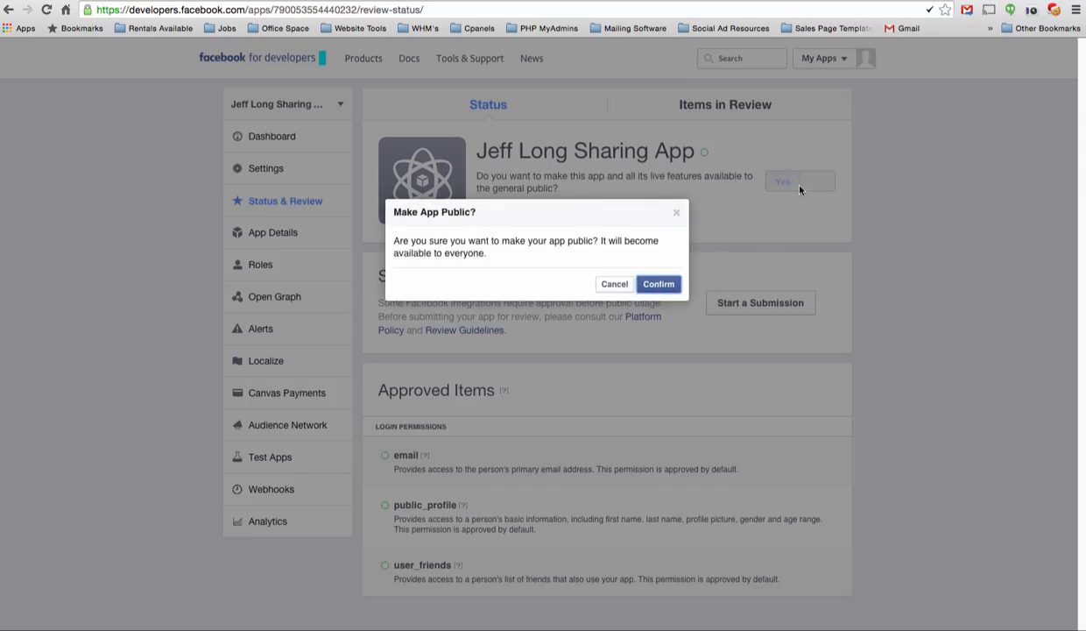
pyautogui.click(652, 284)
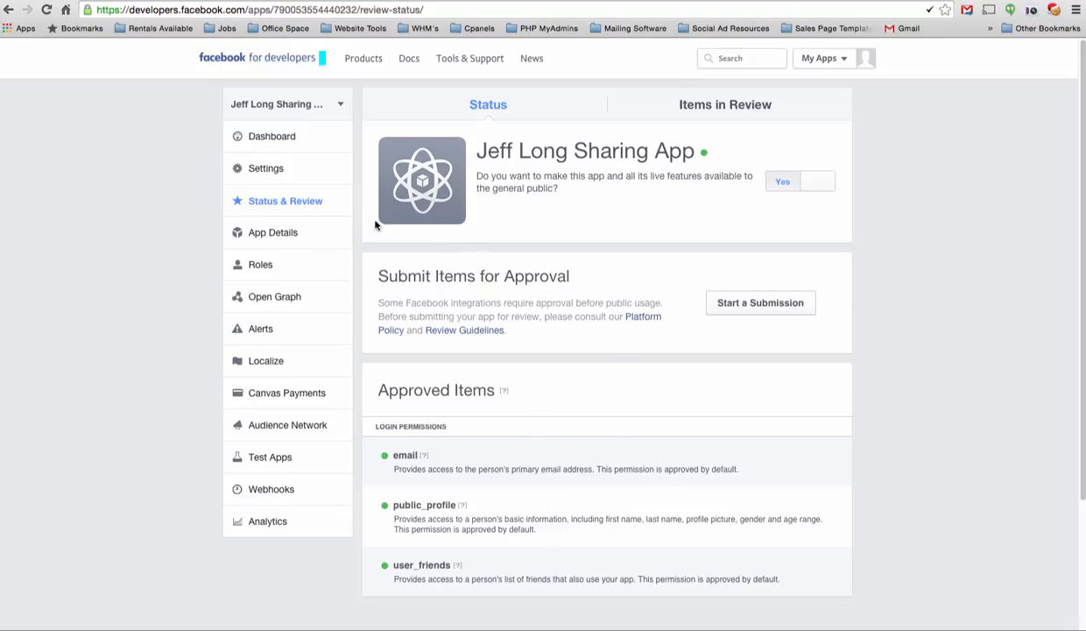
pyautogui.click(274, 234)
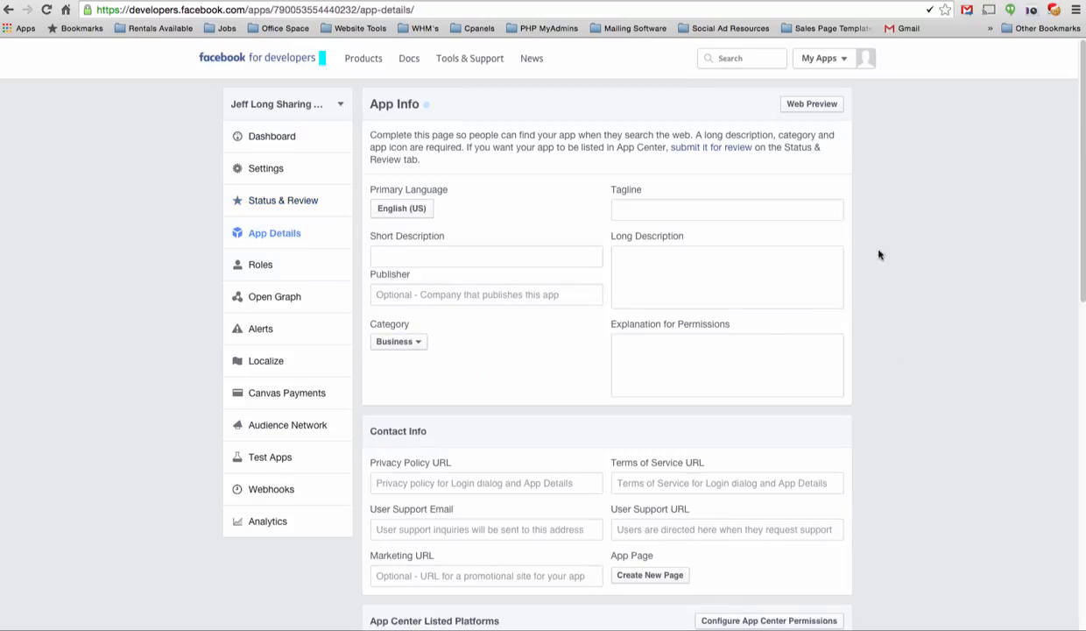
pyautogui.scroll(-5, 929, 405)
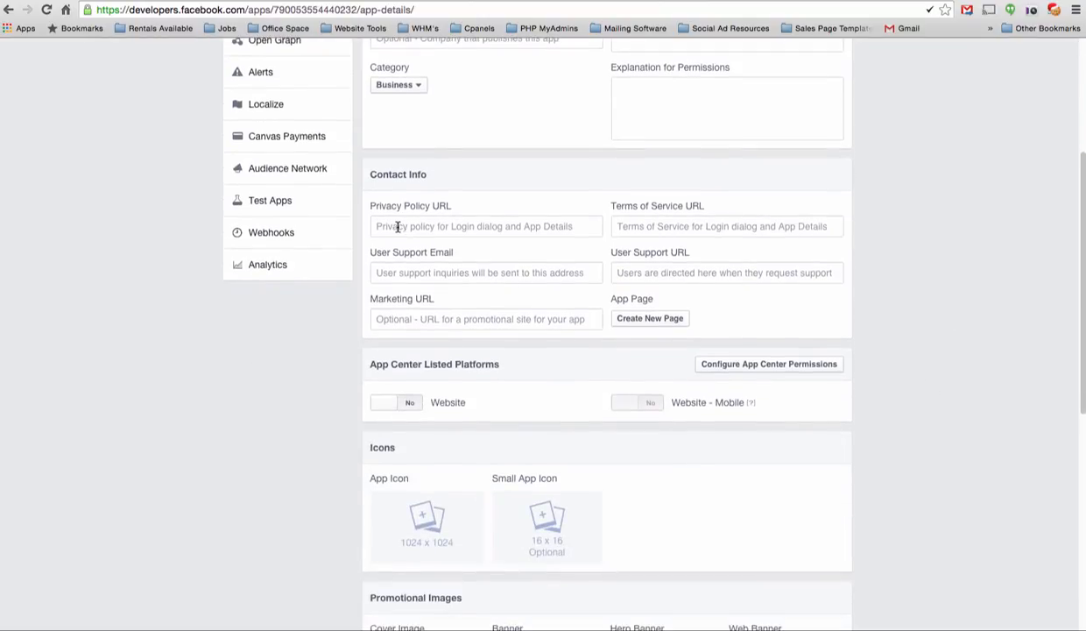
pyautogui.click(386, 226)
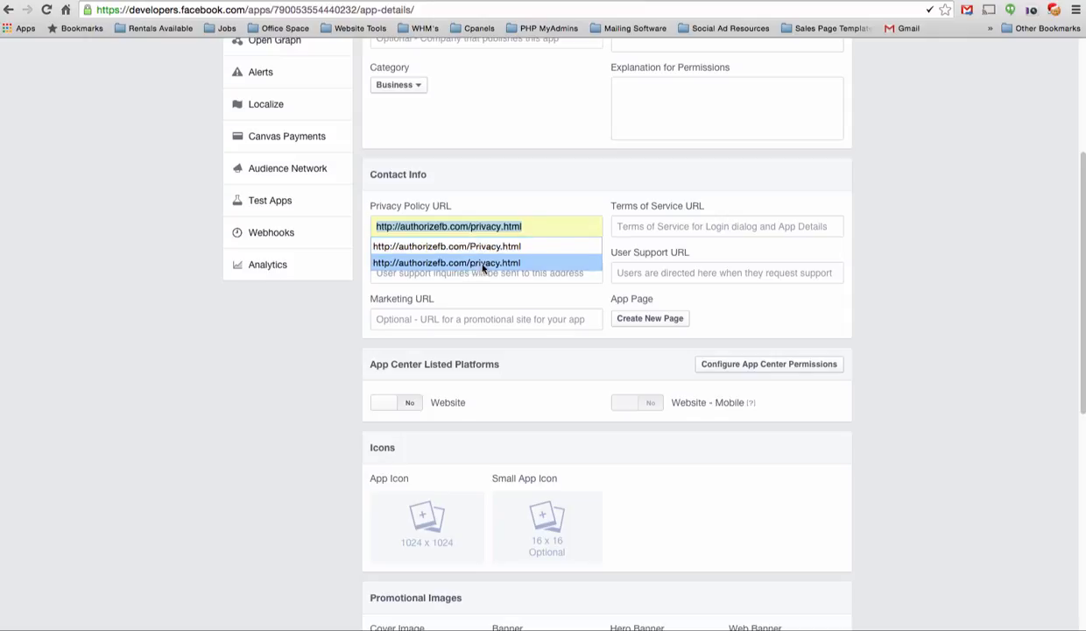
pyautogui.click(480, 265)
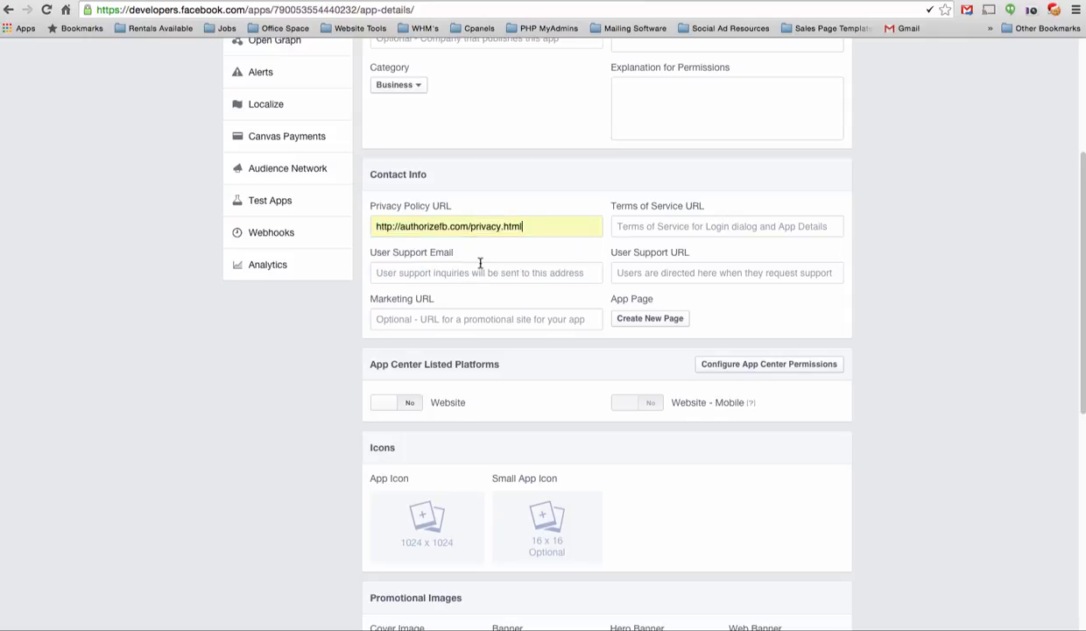
pyautogui.click(547, 233)
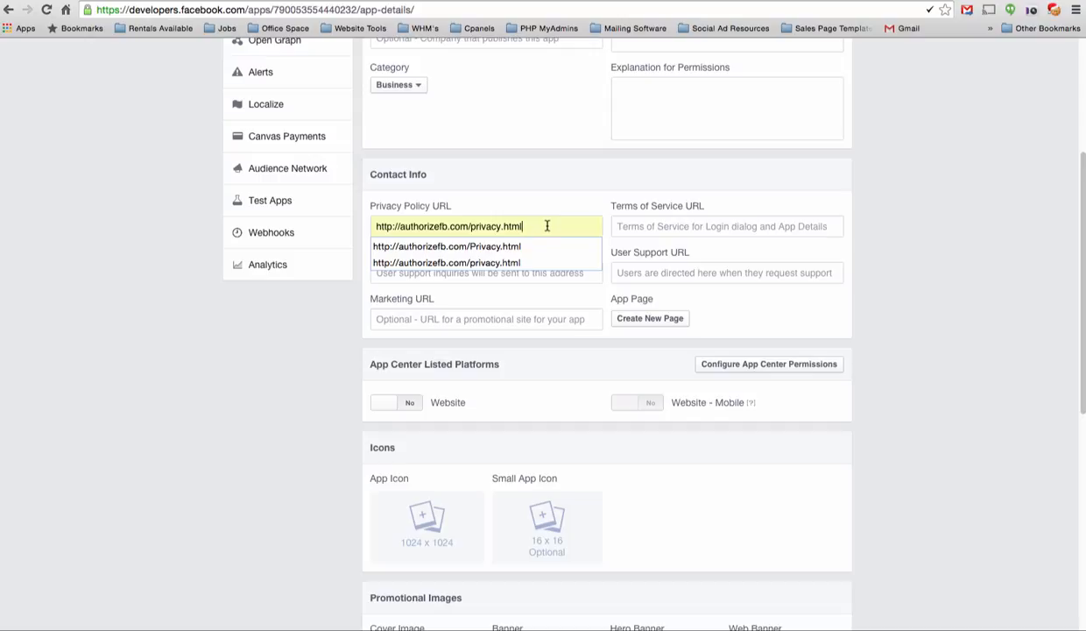
pyautogui.click(918, 330)
pyautogui.scroll(-10, 948, 304)
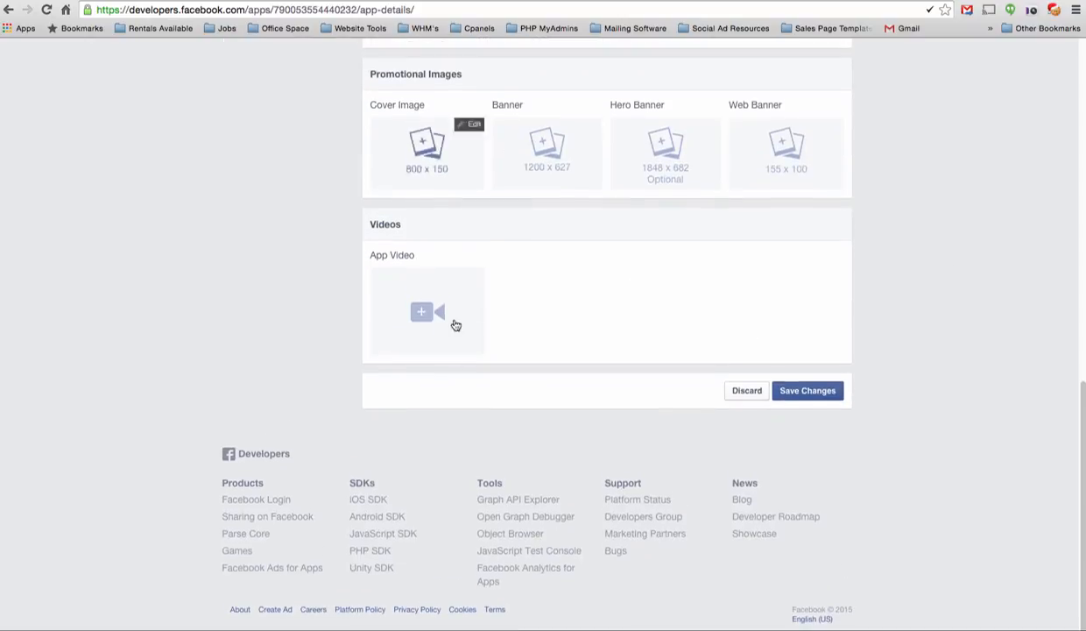
pyautogui.click(808, 391)
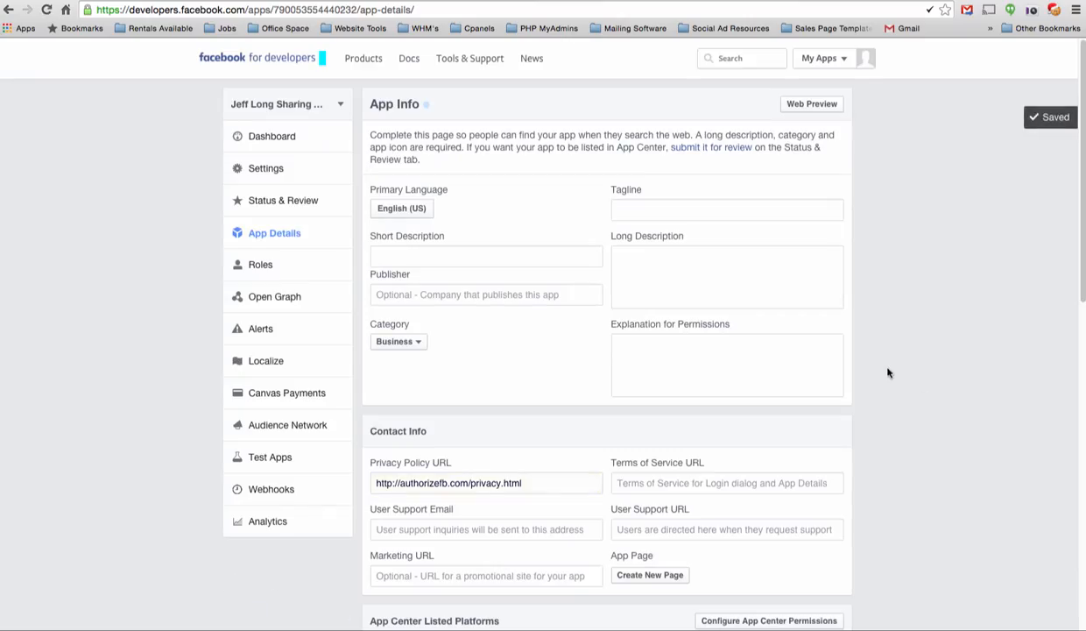
pyautogui.scroll(-10, 883, 362)
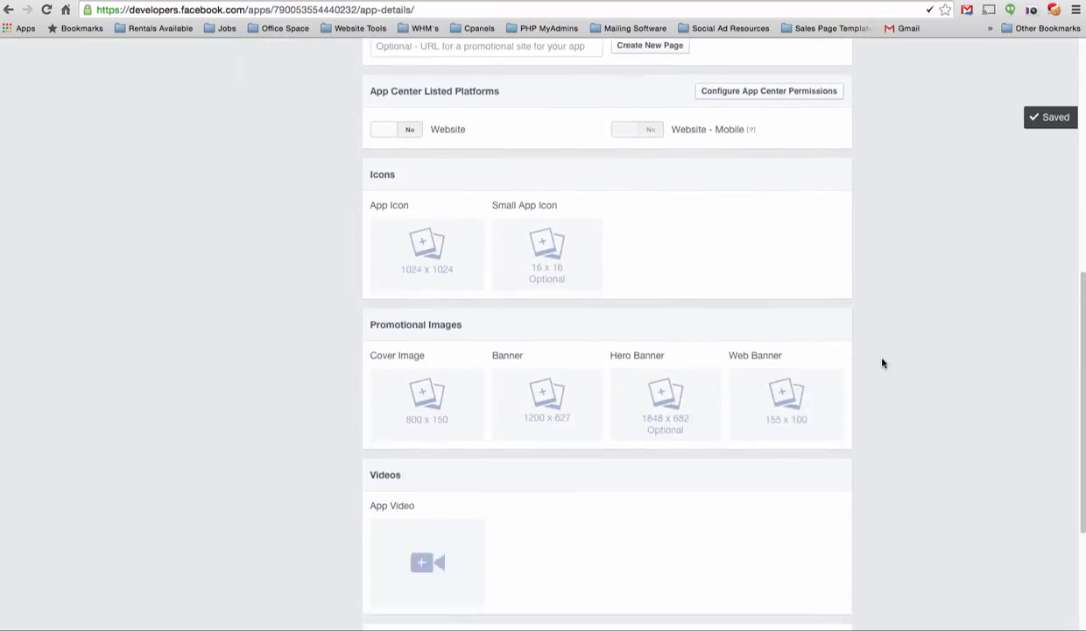
pyautogui.scroll(10, 886, 357)
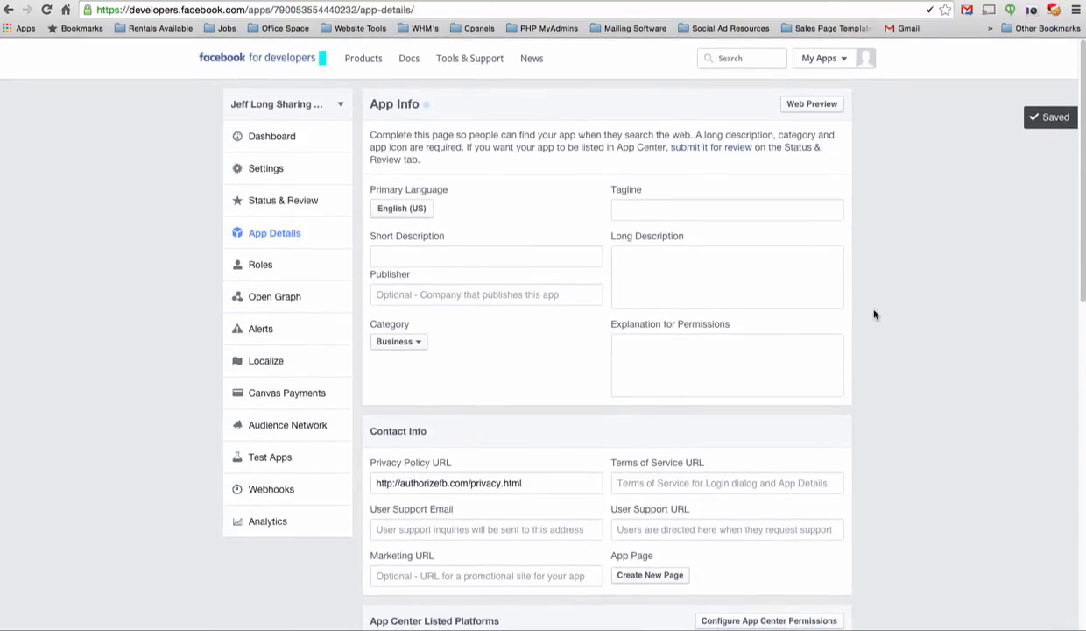
# - Reveal the App Secret on the app dashboard and copy the App ID
pyautogui.click(274, 138)
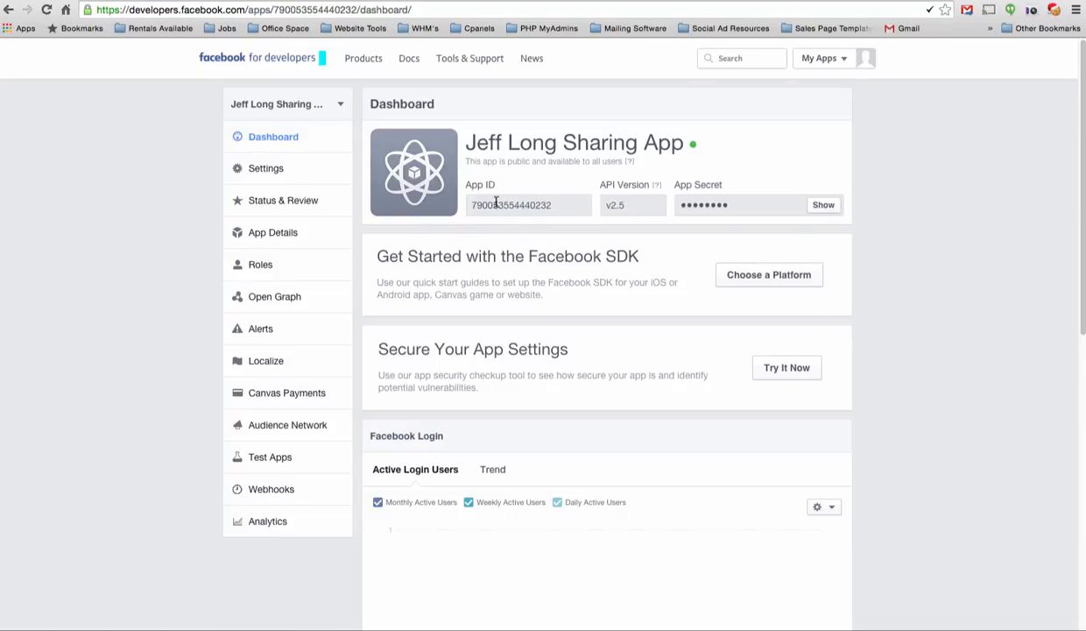
pyautogui.click(822, 205)
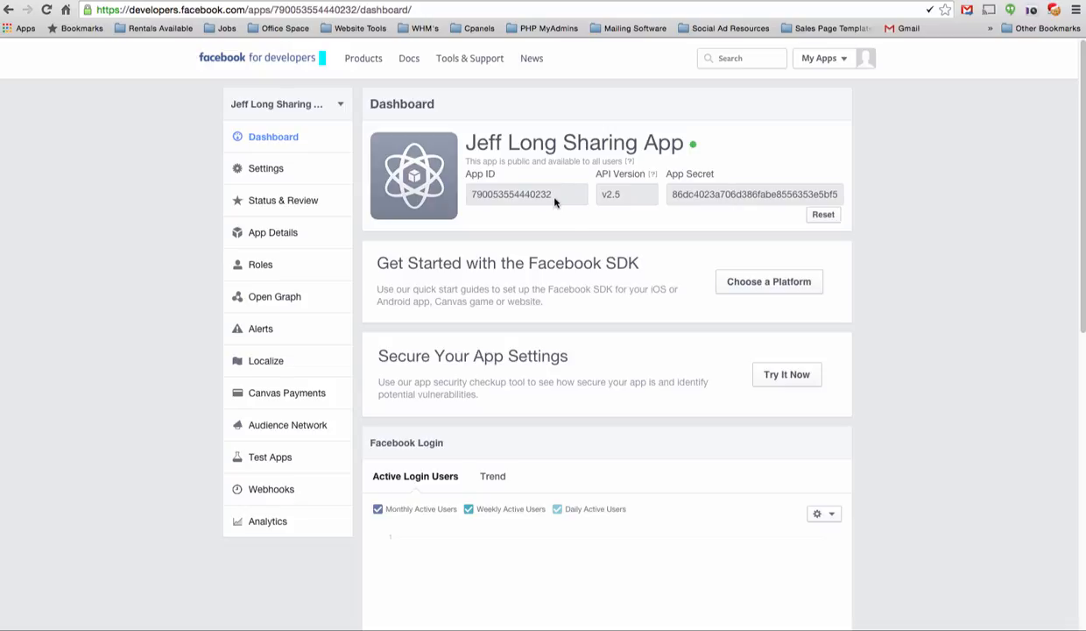
pyautogui.moveTo(554, 198); pyautogui.dragTo(457, 196)
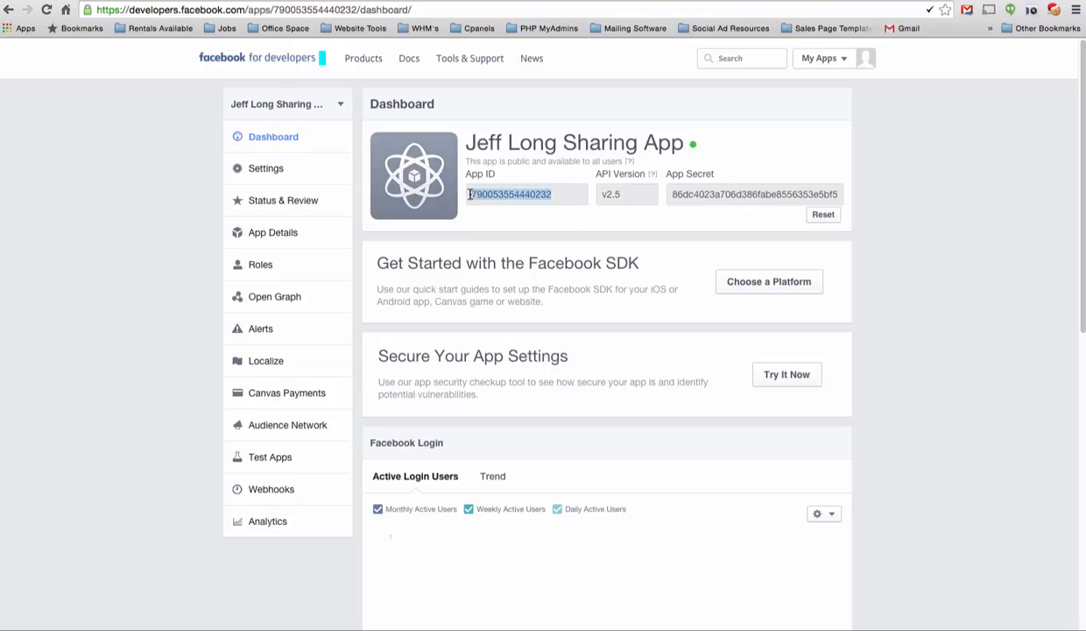
pyautogui.rightClick(487, 197)
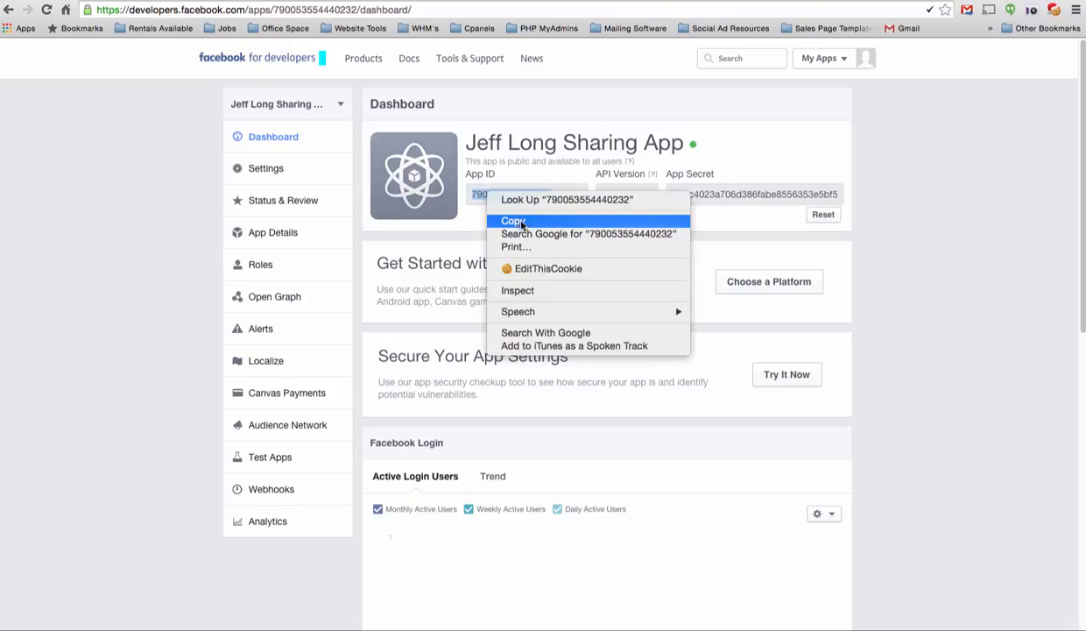
pyautogui.click(511, 219)
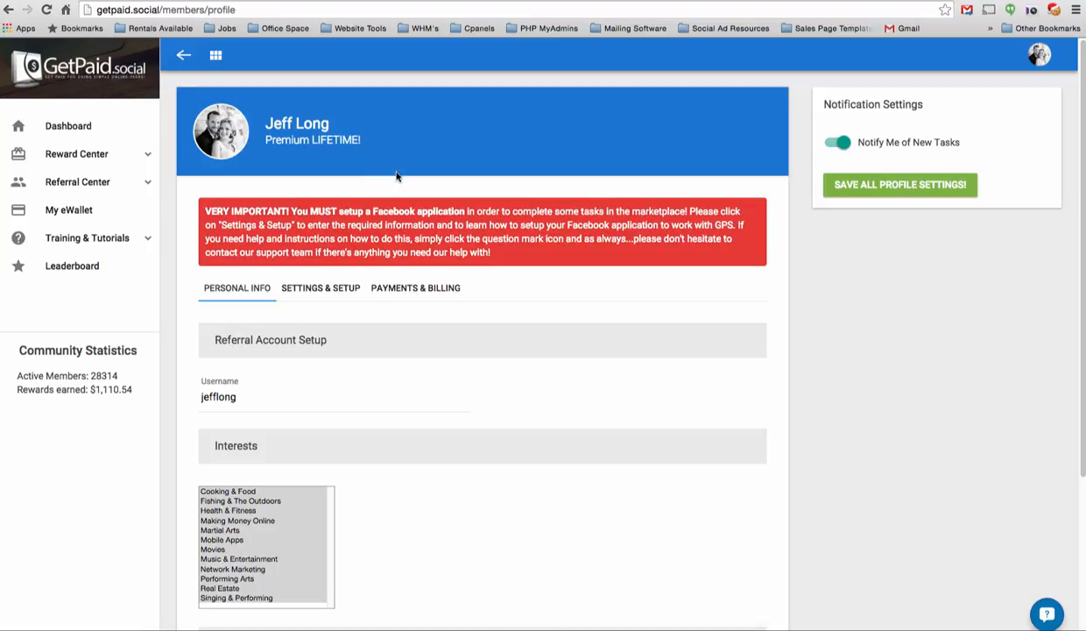
# - Paste the copied App ID into GetPaid.social's FB Application ID field
pyautogui.click(321, 298)
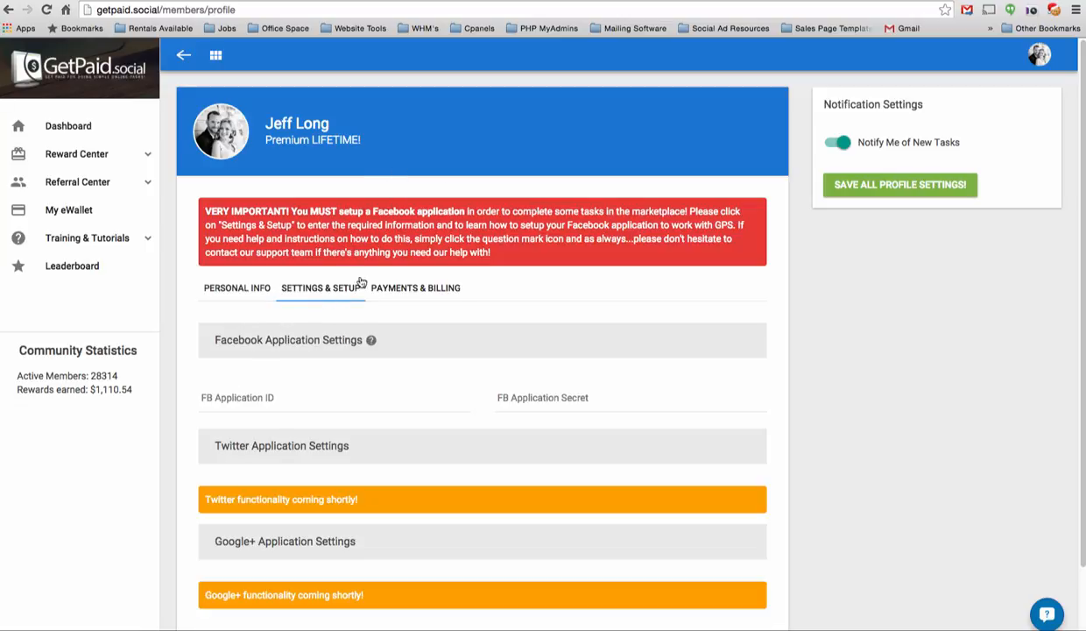
pyautogui.scroll(-2, 393, 280)
pyautogui.click(225, 314)
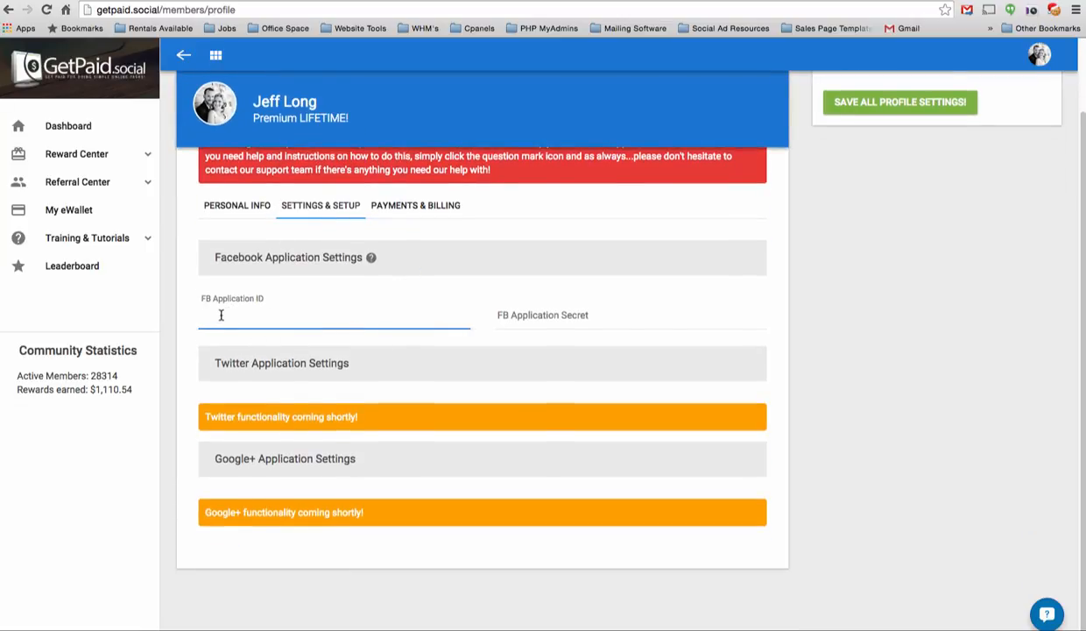
pyautogui.rightClick(221, 321)
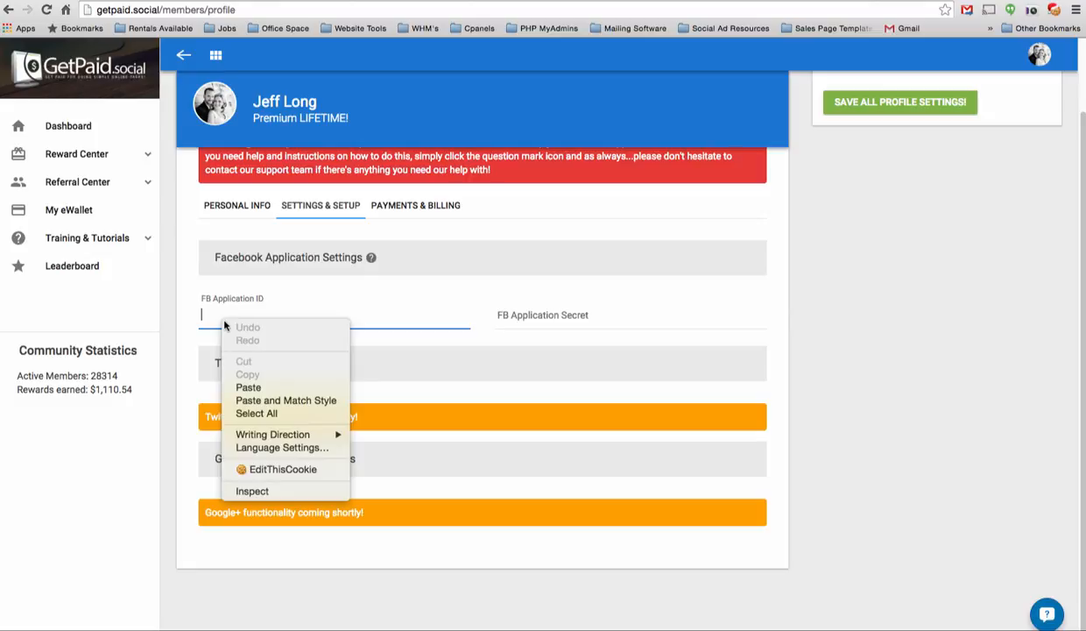
pyautogui.click(250, 387)
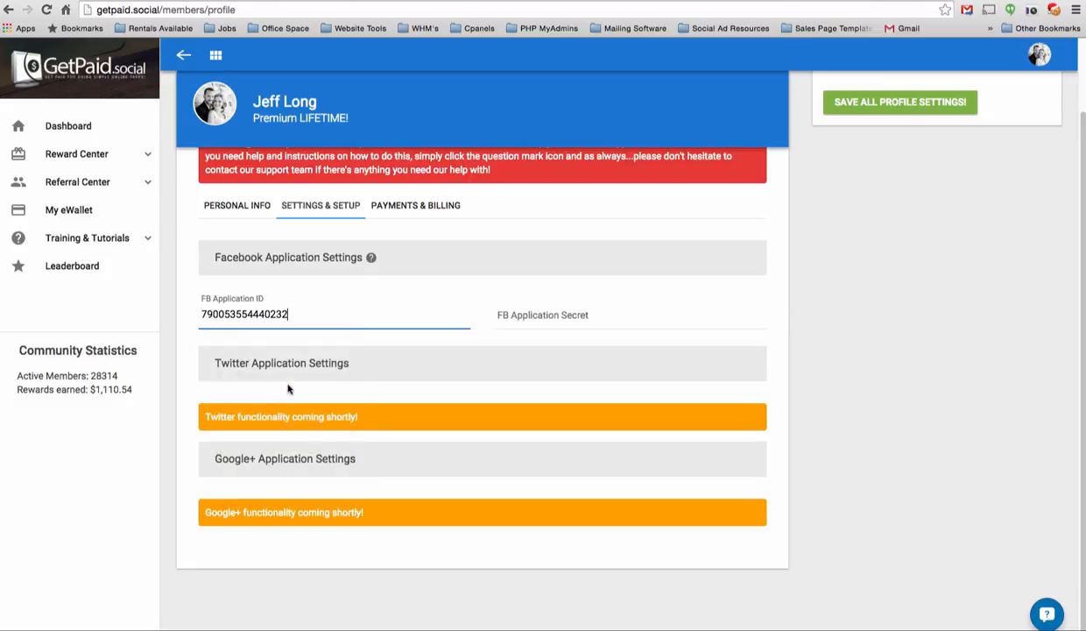
# - Copy the App Secret from the dashboard and paste it into FB Application Secret
pyautogui.click(782, 1)
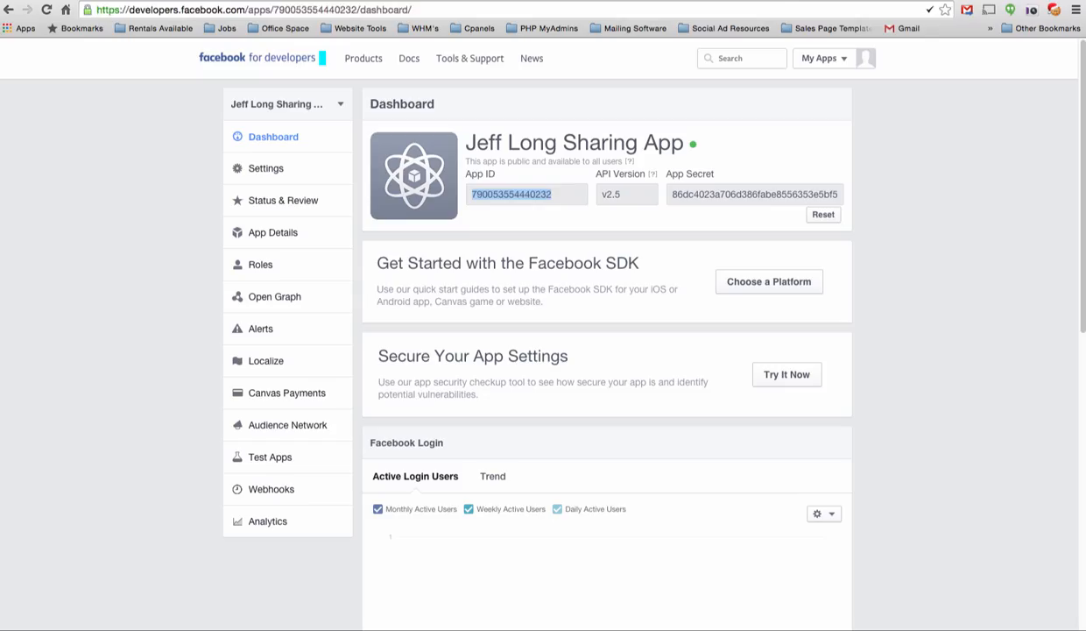
pyautogui.moveTo(672, 194); pyautogui.dragTo(815, 193)
pyautogui.rightClick(791, 197)
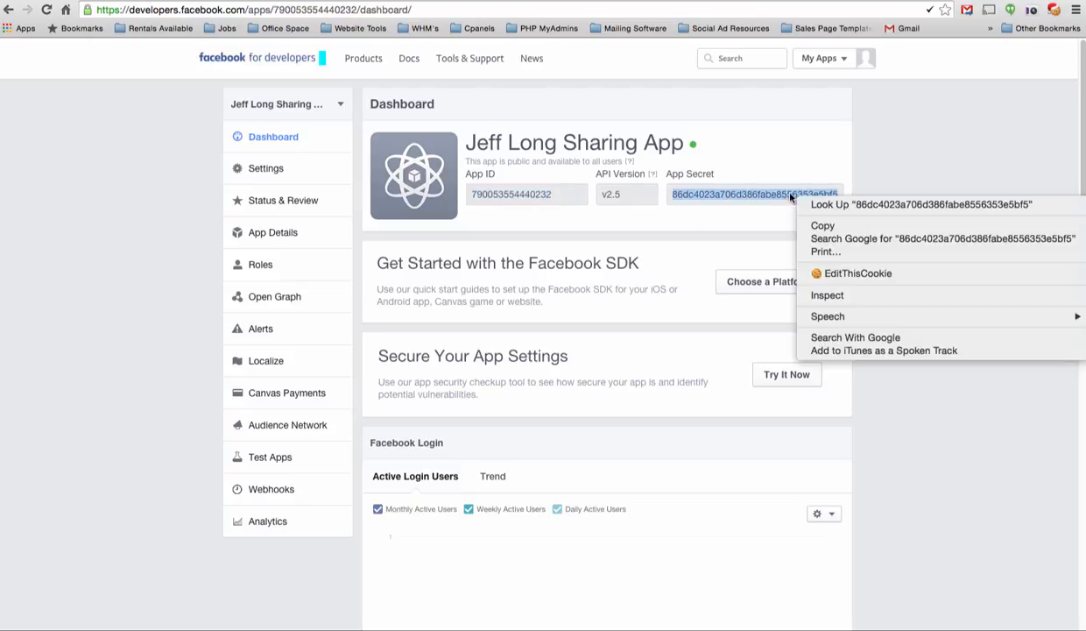
pyautogui.click(823, 228)
pyautogui.click(118, 1)
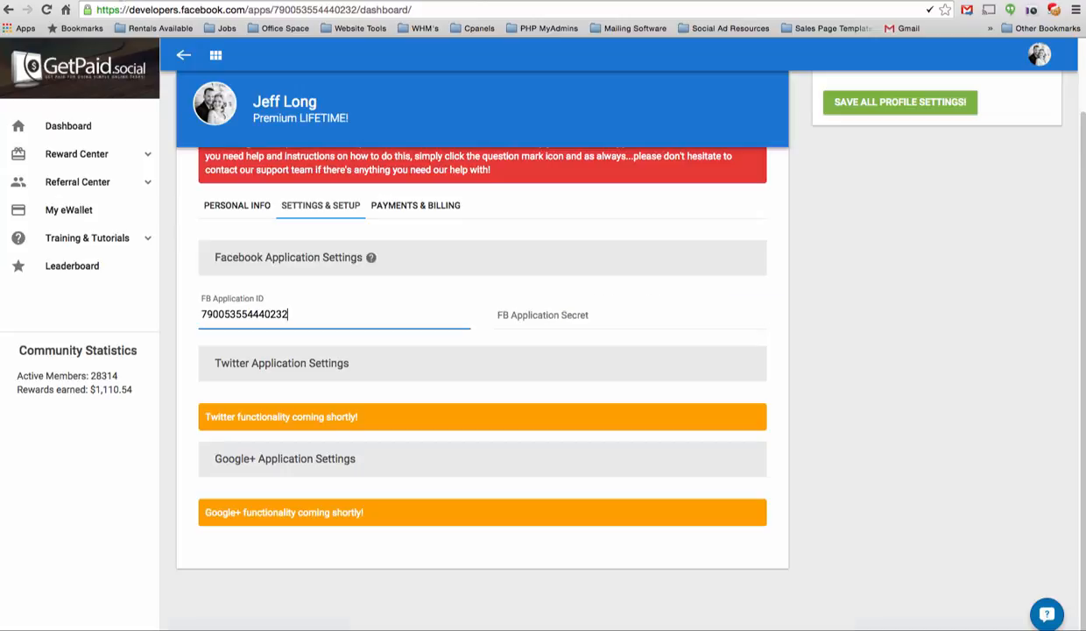
pyautogui.click(526, 315)
pyautogui.rightClick(517, 311)
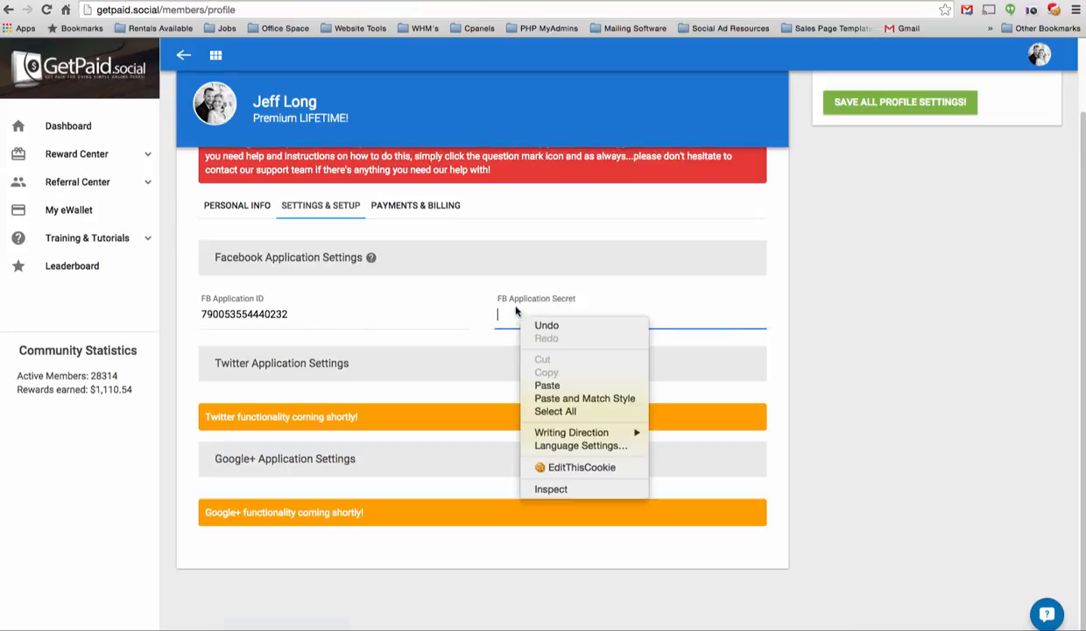
pyautogui.click(543, 384)
pyautogui.click(882, 374)
pyautogui.scroll(2, 882, 374)
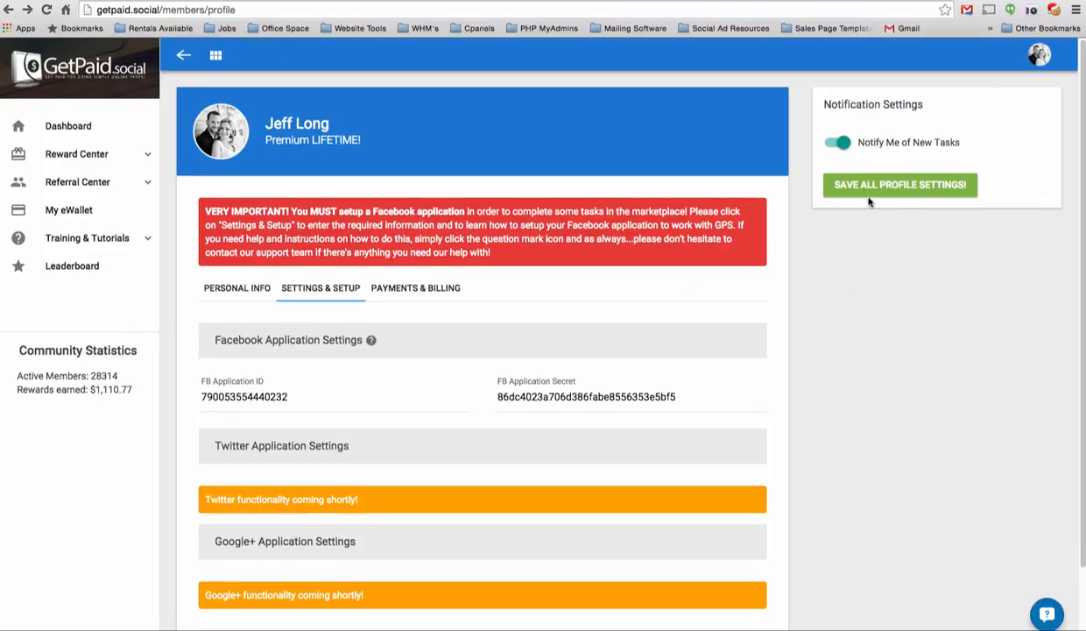
# - Save the profile settings with the new App ID and Secret, then authorize the Facebook app from Settings & Setup
pyautogui.click(911, 190)
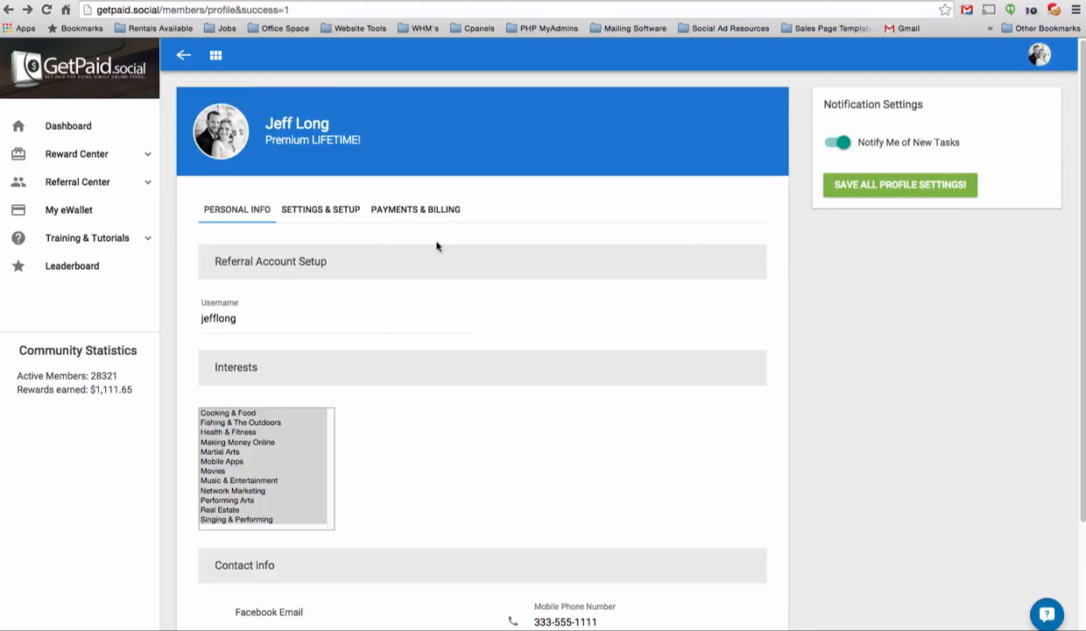
pyautogui.click(347, 216)
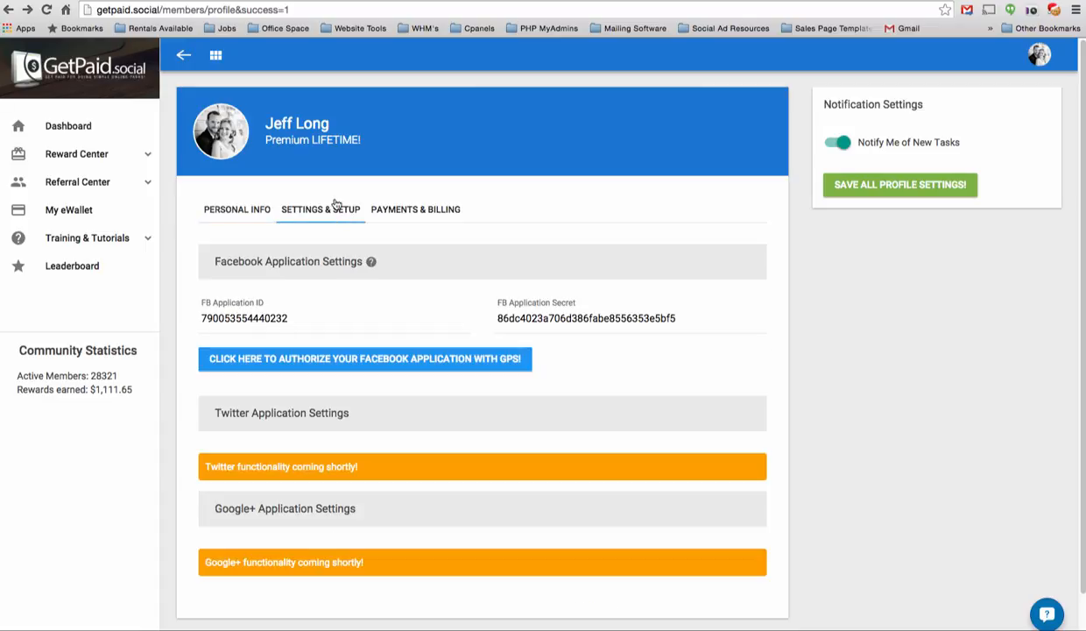
pyautogui.click(392, 368)
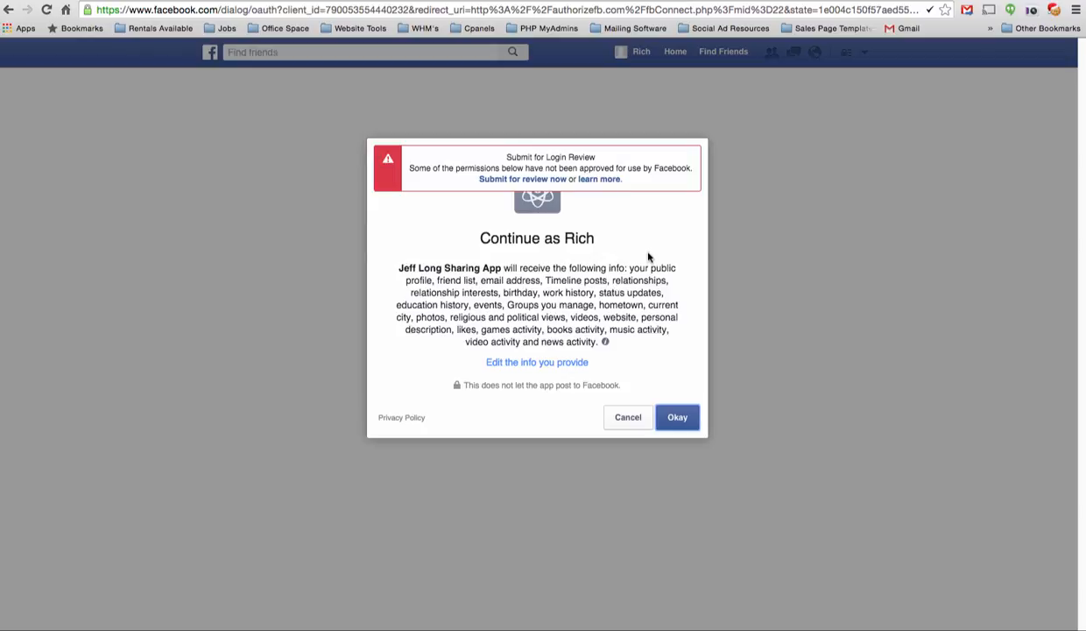
# - Accept the profile permissions, set the app's post audience to Public, and allow Pages and ads management
pyautogui.click(682, 424)
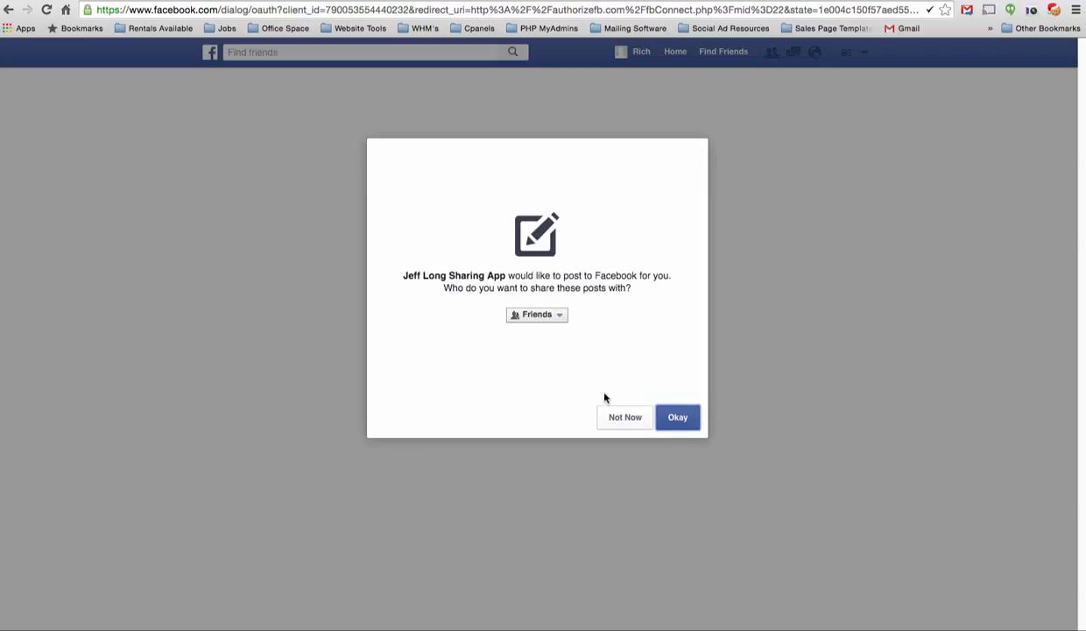
pyautogui.click(550, 315)
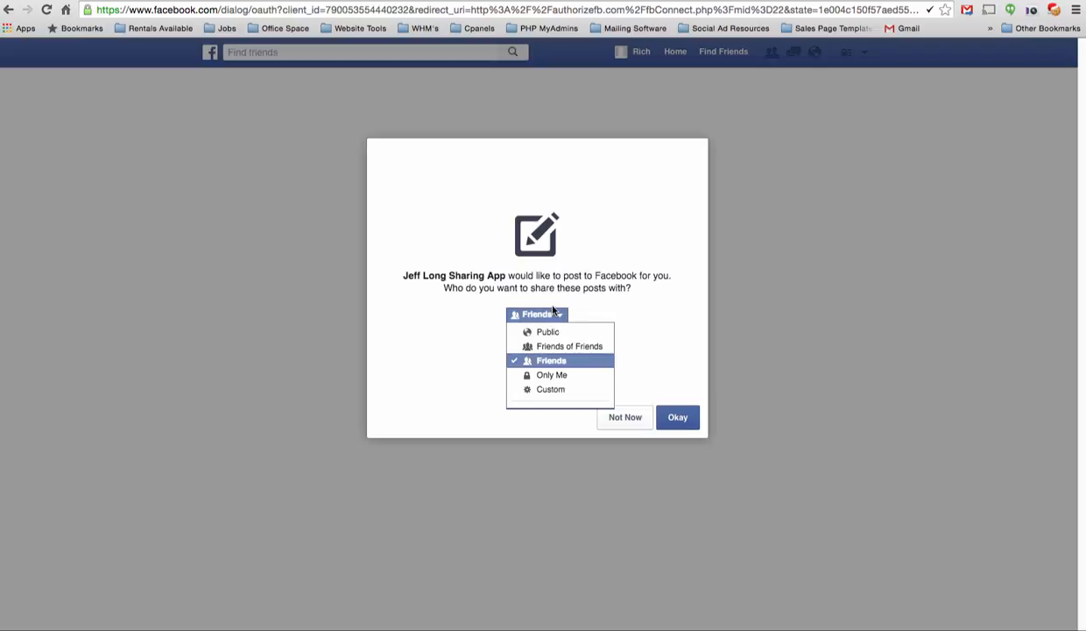
pyautogui.click(519, 272)
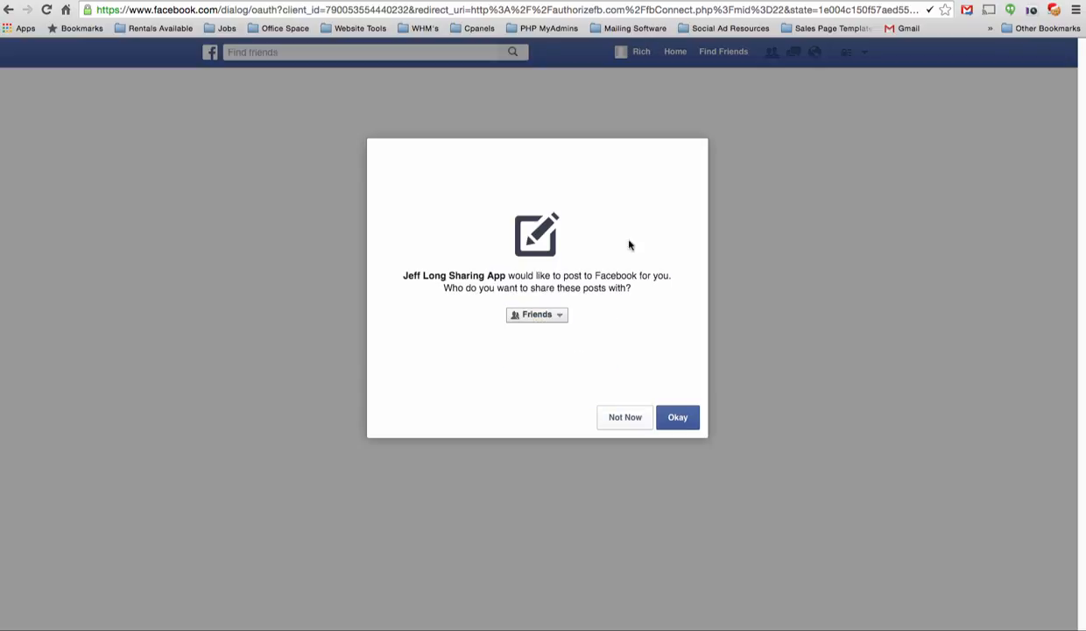
pyautogui.click(533, 317)
pyautogui.click(547, 333)
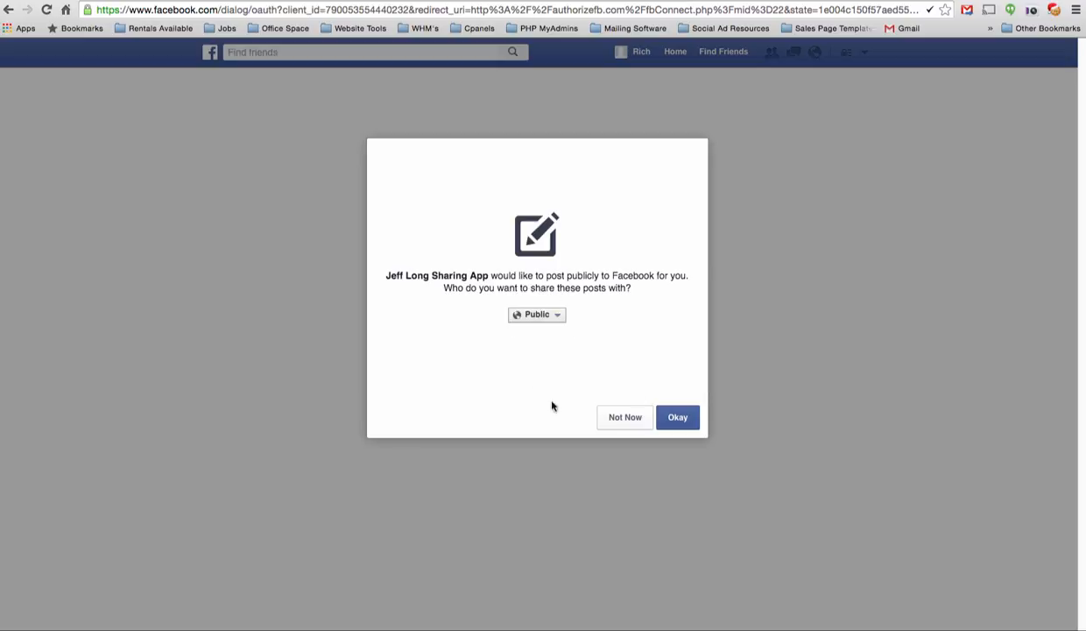
pyautogui.click(685, 422)
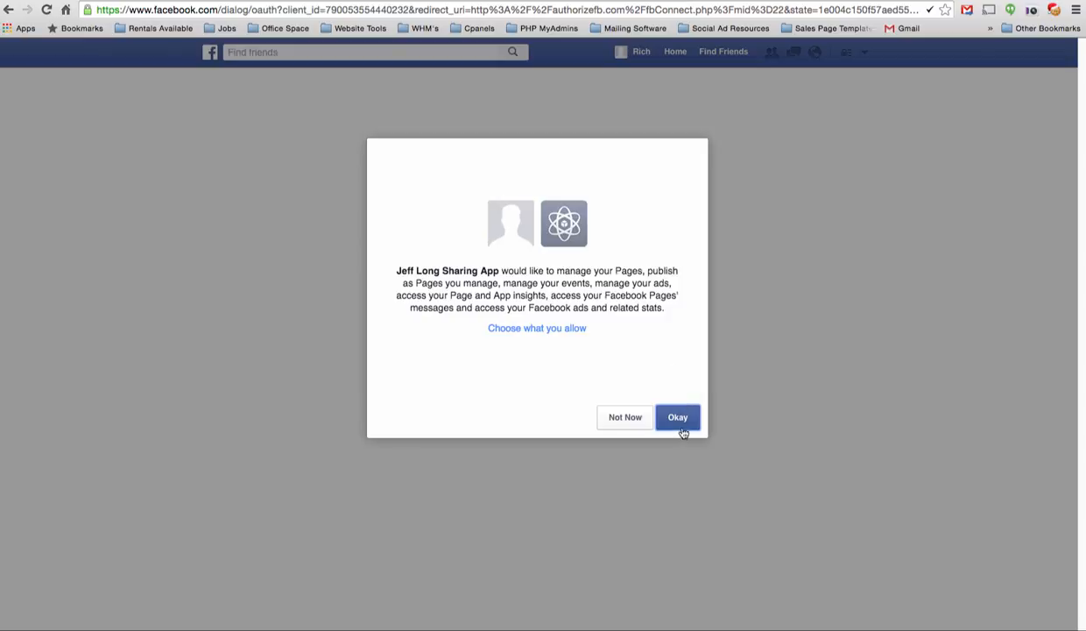
pyautogui.click(683, 427)
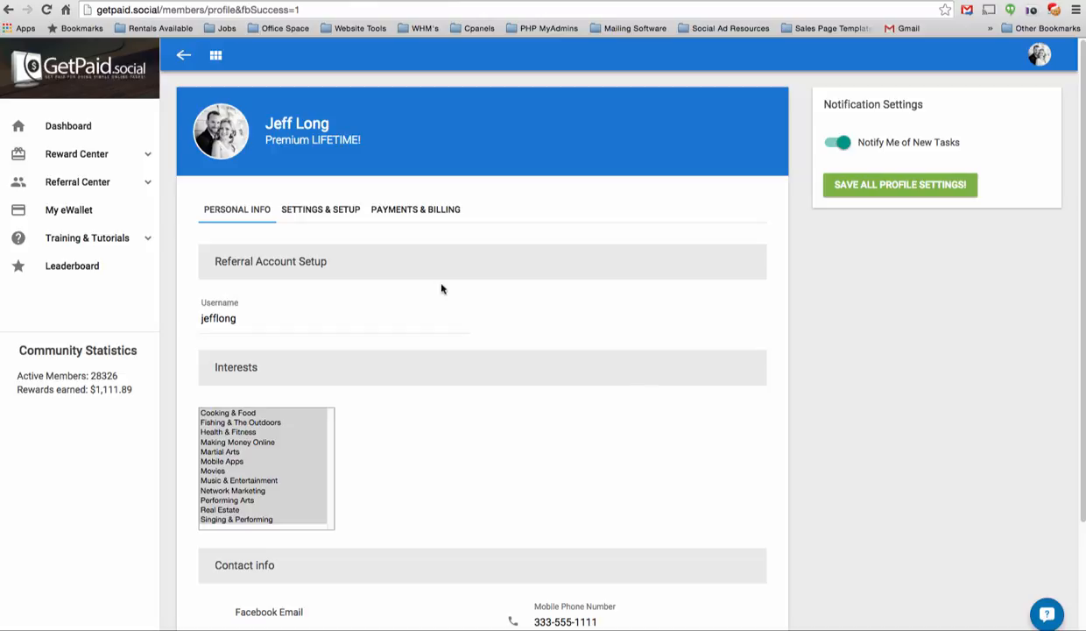
# - Check the green Settings & Setup message confirming the Facebook application was set up successfully
pyautogui.click(332, 219)
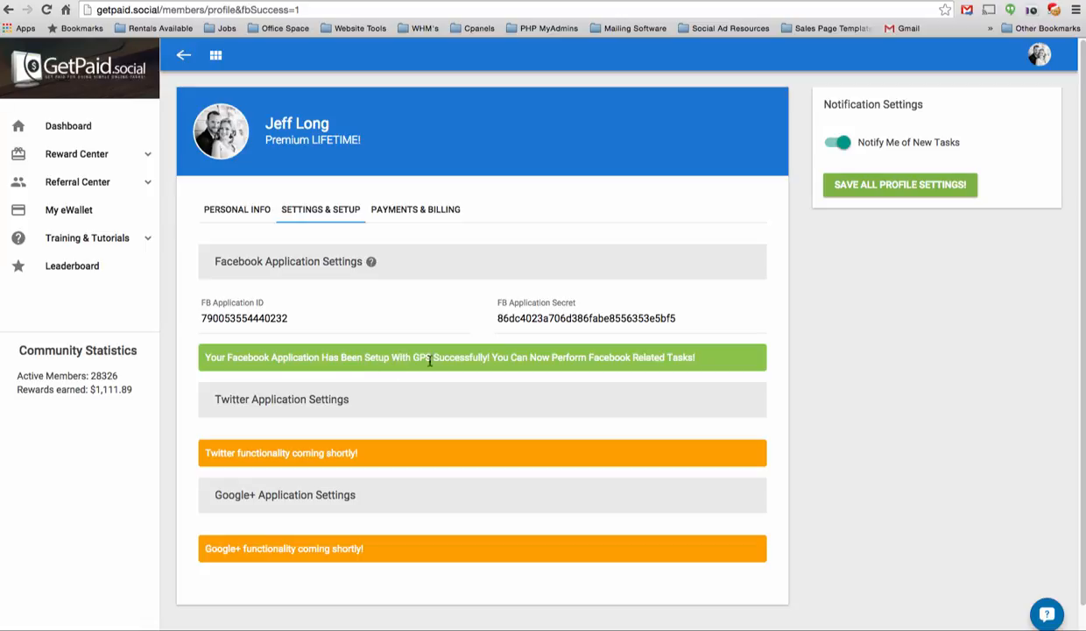
pyautogui.scroll(-1, 478, 359)
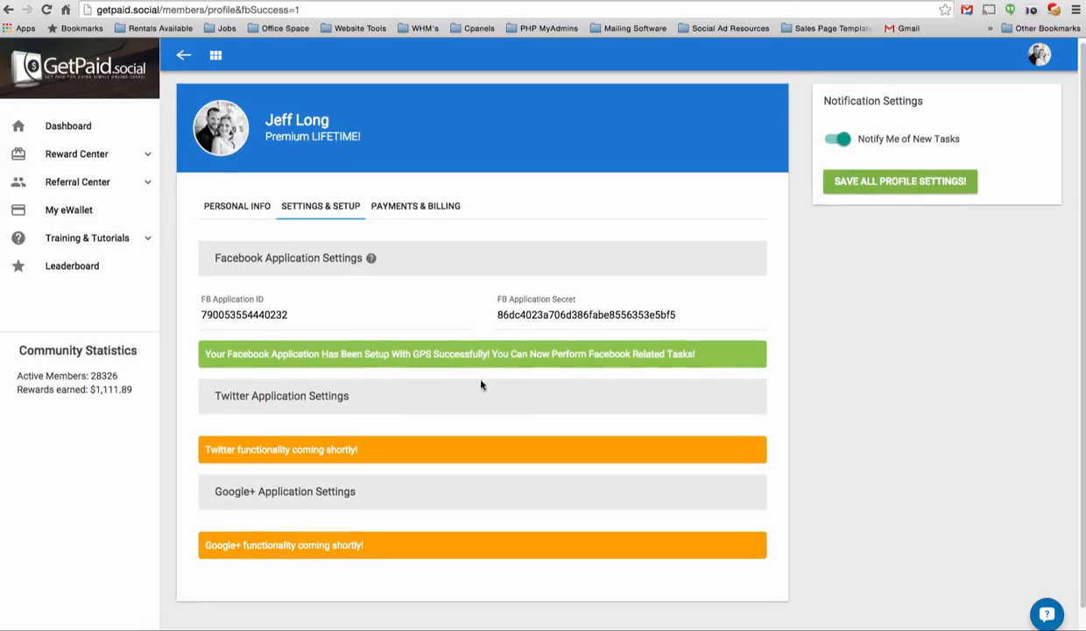
pyautogui.scroll(1, 559, 375)
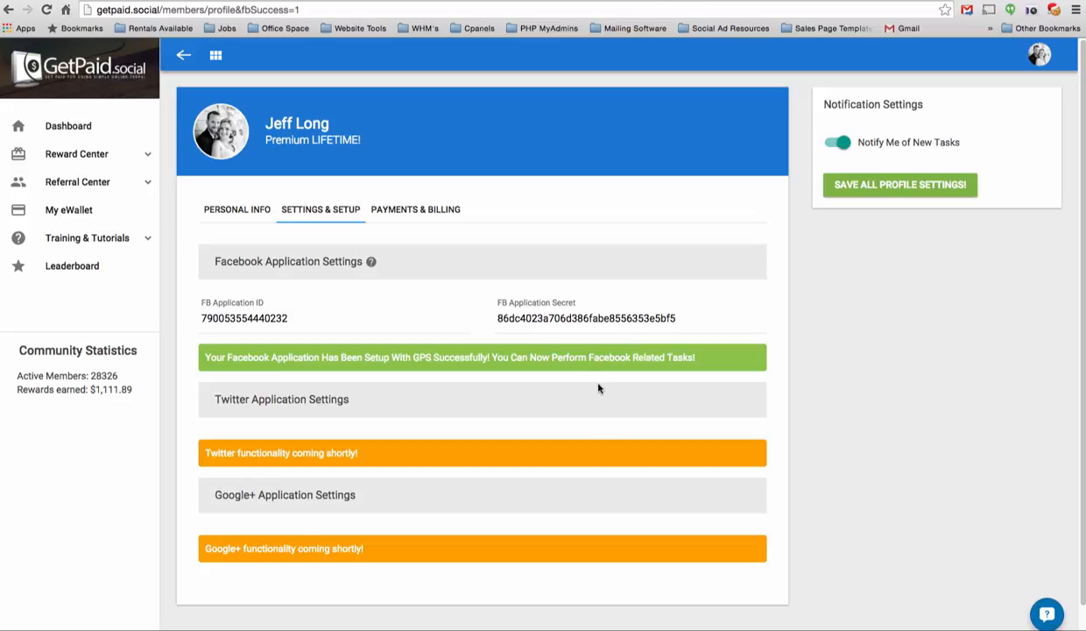
pyautogui.scroll(-1, 587, 396)
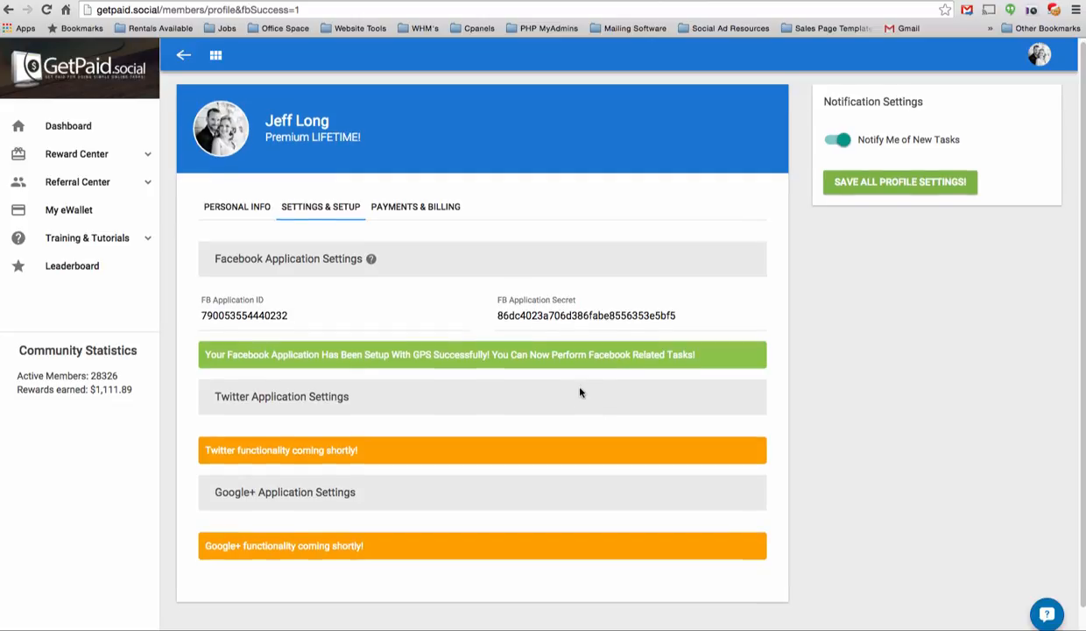
pyautogui.scroll(1, 596, 376)
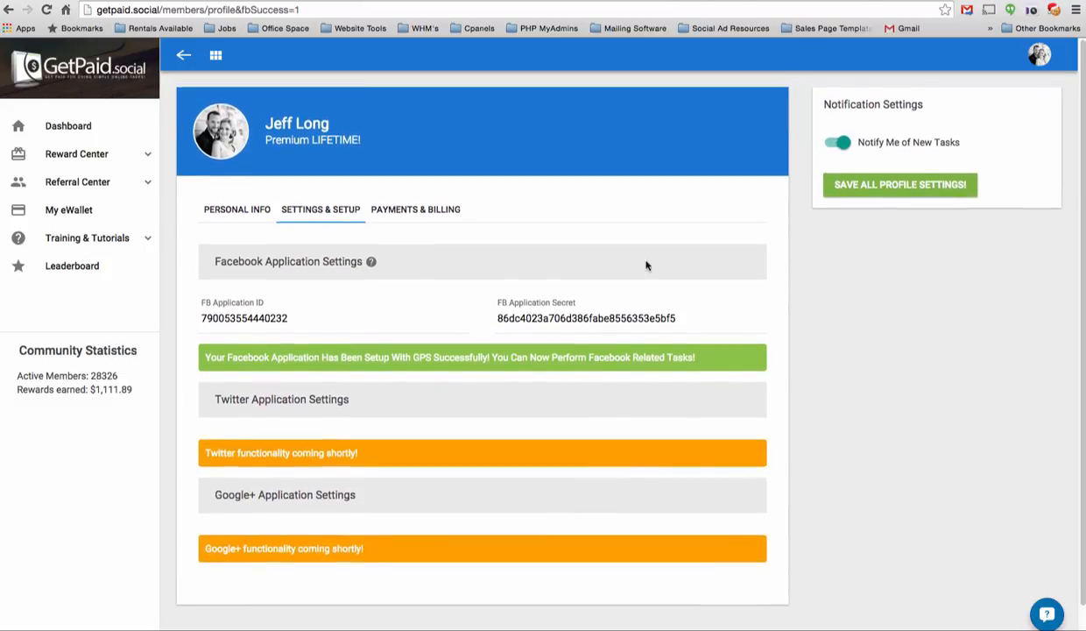